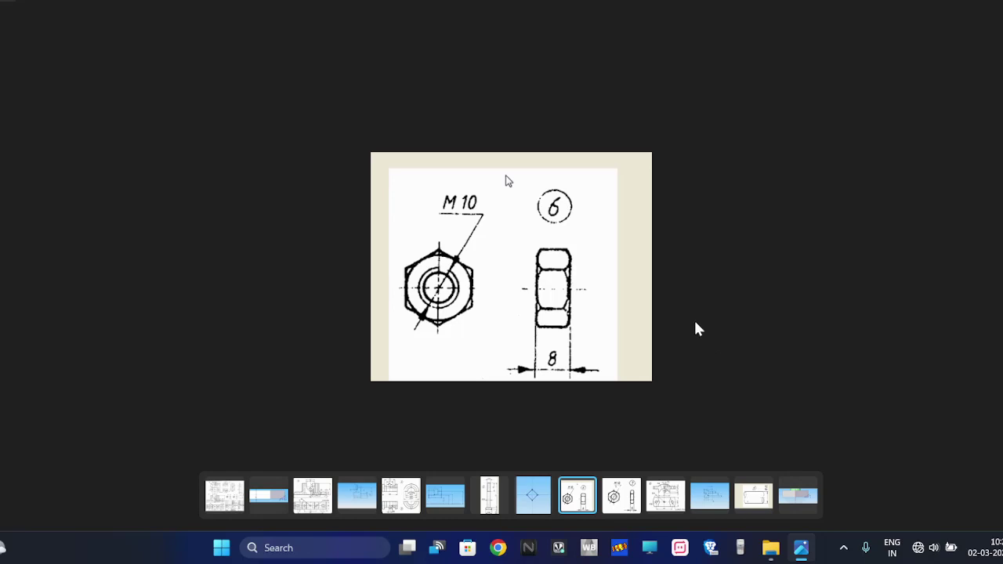
# - Flip through the M10 nut and lock nut drawings, returning to the M10 nut
pyautogui.press('Right')
pyautogui.press('Left')
pyautogui.press('Right')
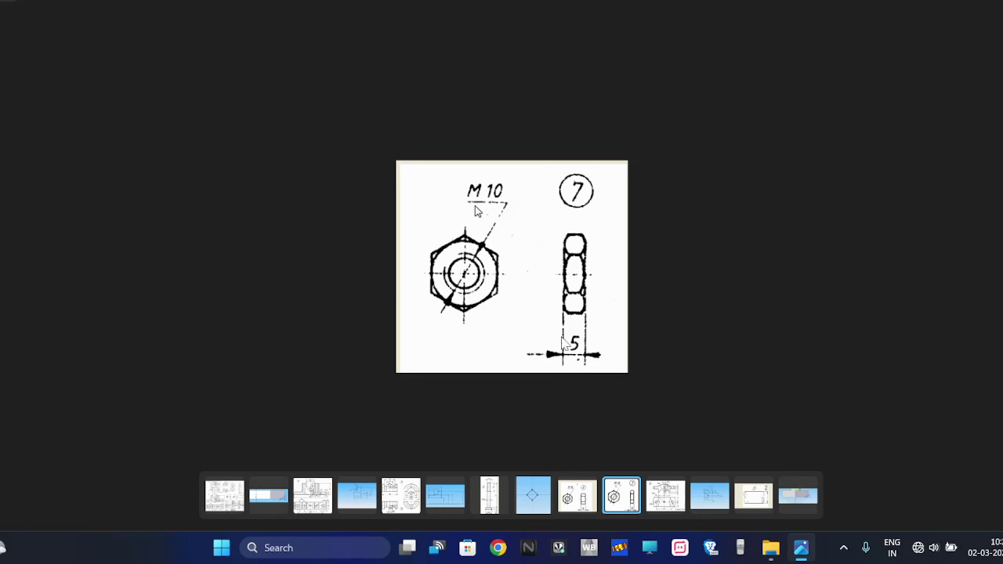
pyautogui.press('Left')
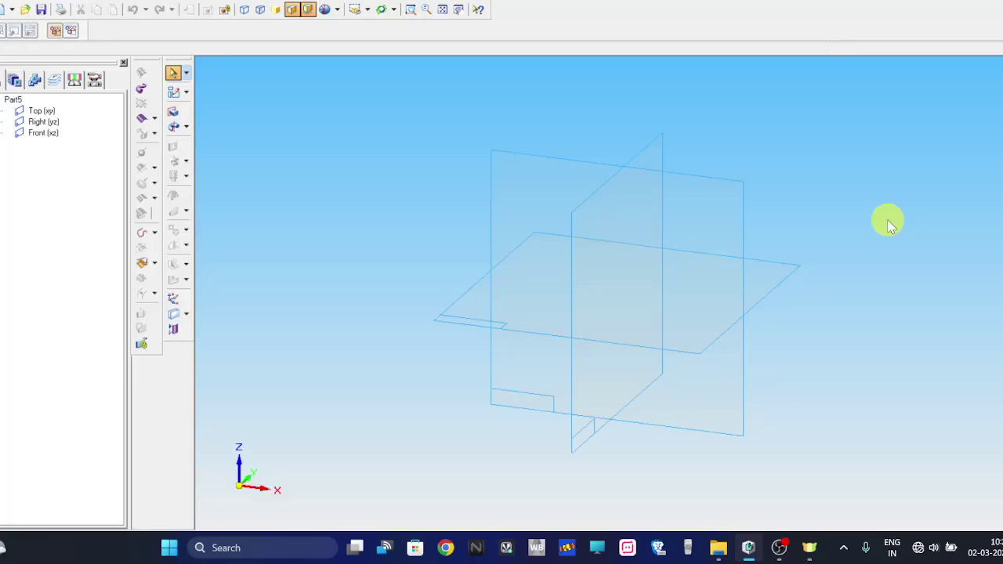
# - Start a sketch on the Top plane and draw the first 10 mm hexagon side
pyautogui.click(173, 111)
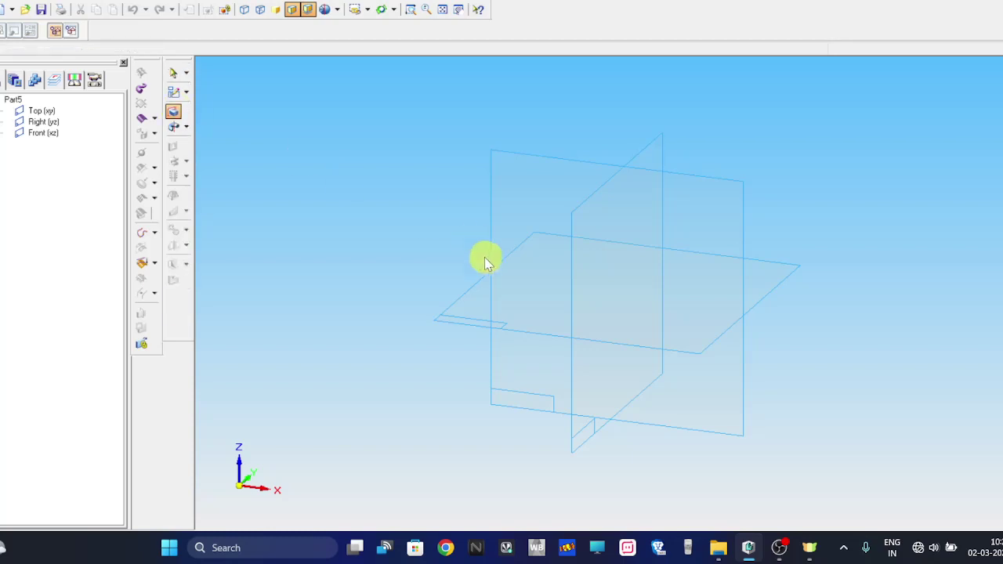
pyautogui.click(469, 300)
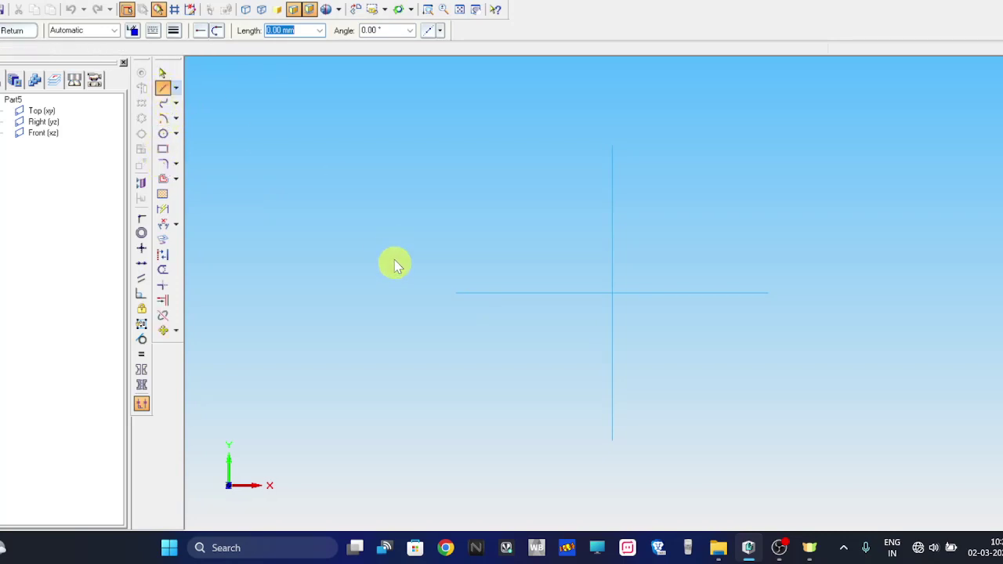
pyautogui.click(324, 264)
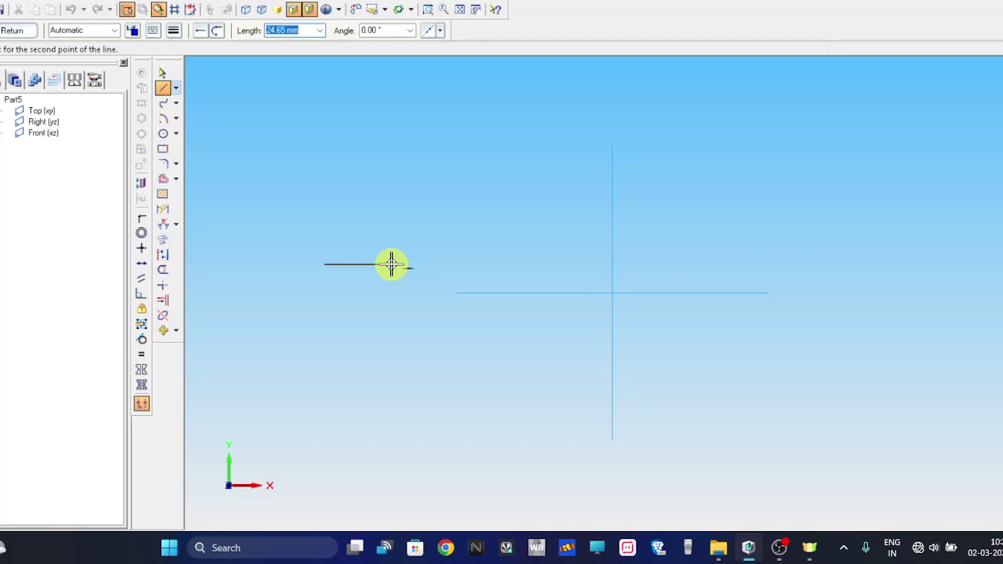
pyautogui.write('10')
pyautogui.press('Tab')
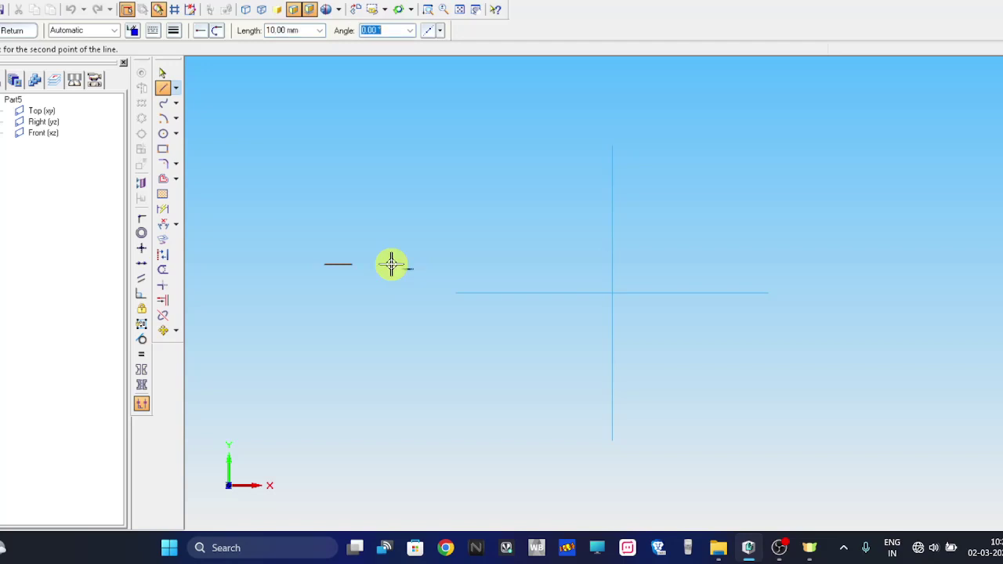
pyautogui.press('Return')
# - Draw the next two 10 mm hexagon sides at 60° and 120°
pyautogui.write('10')
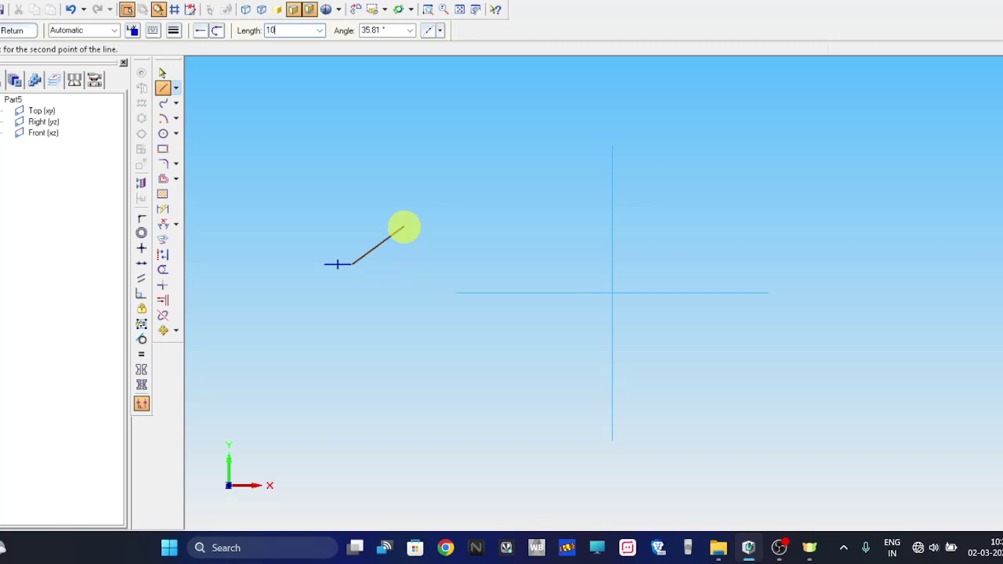
pyautogui.press('Tab')
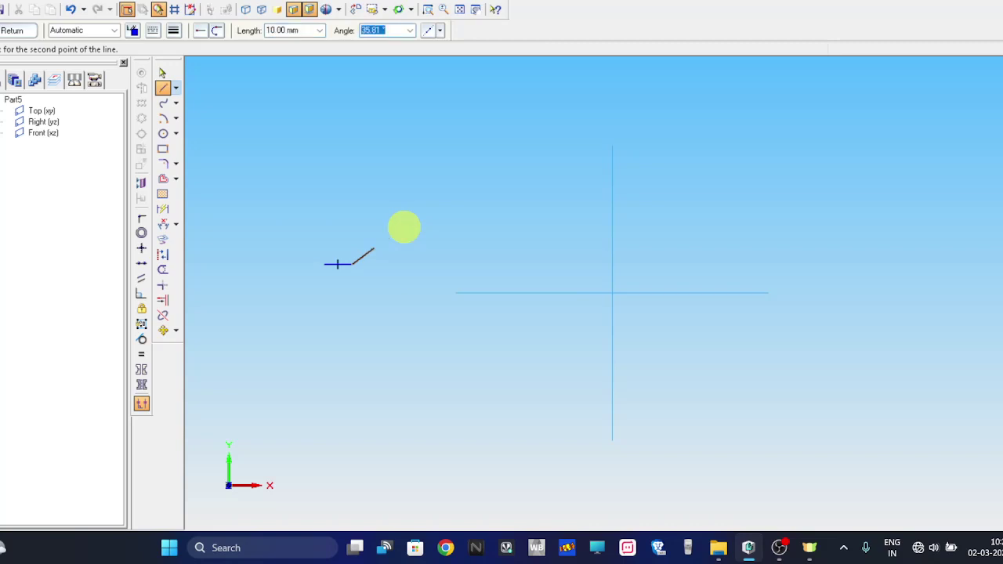
pyautogui.write('60')
pyautogui.press('Return')
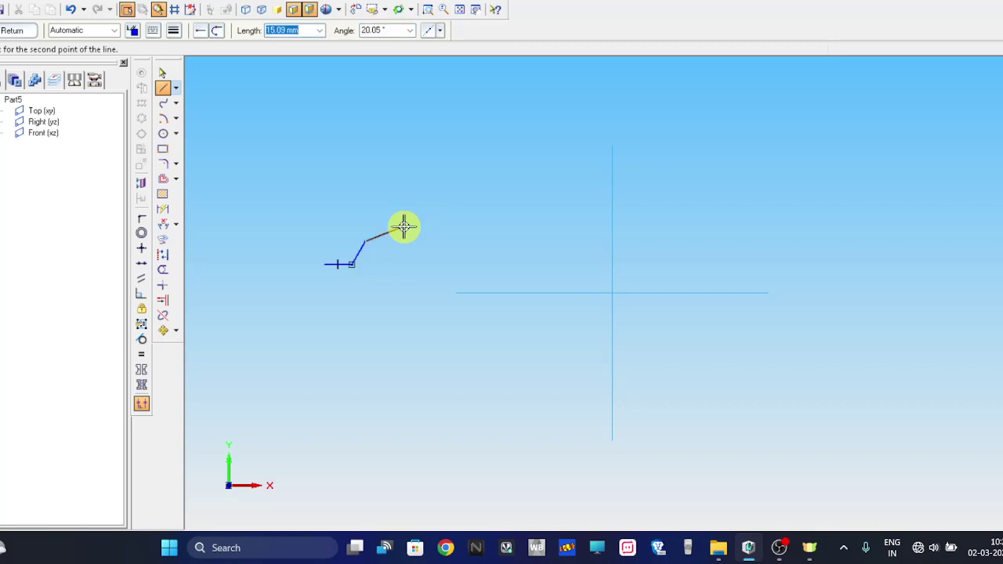
pyautogui.write('10')
pyautogui.press('Tab')
pyautogui.write('120')
pyautogui.press('Return')
# - Draw the 10 mm hexagon sides at 180° and 240°
pyautogui.write('10')
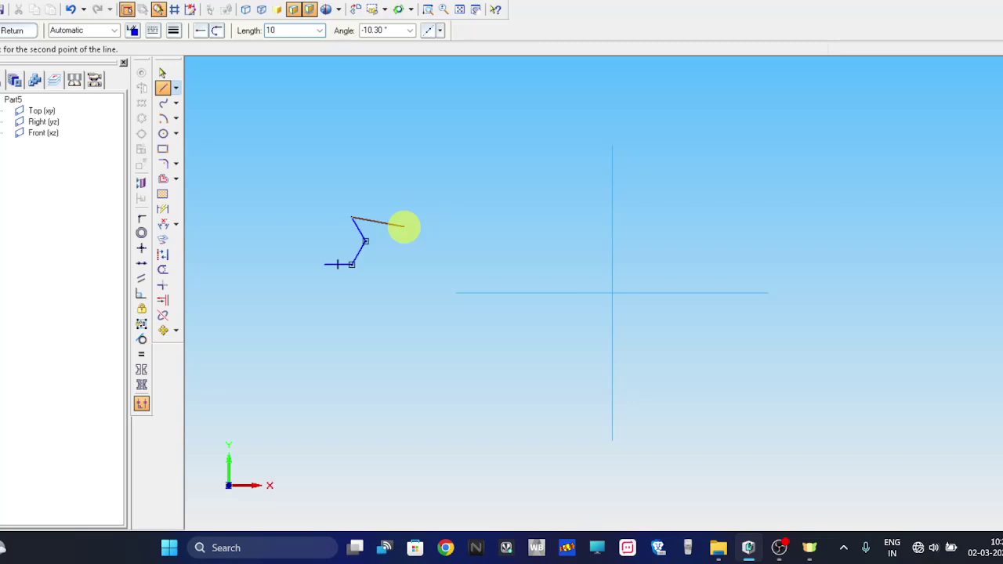
pyautogui.press('Tab')
pyautogui.write('18')
pyautogui.write('0')
pyautogui.press('Return')
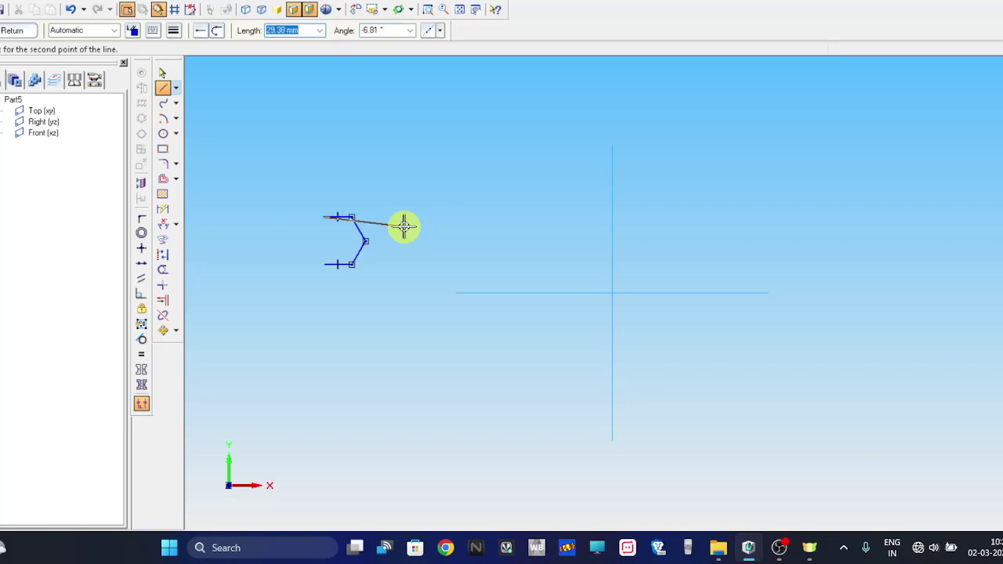
pyautogui.write('10')
pyautogui.press('Tab')
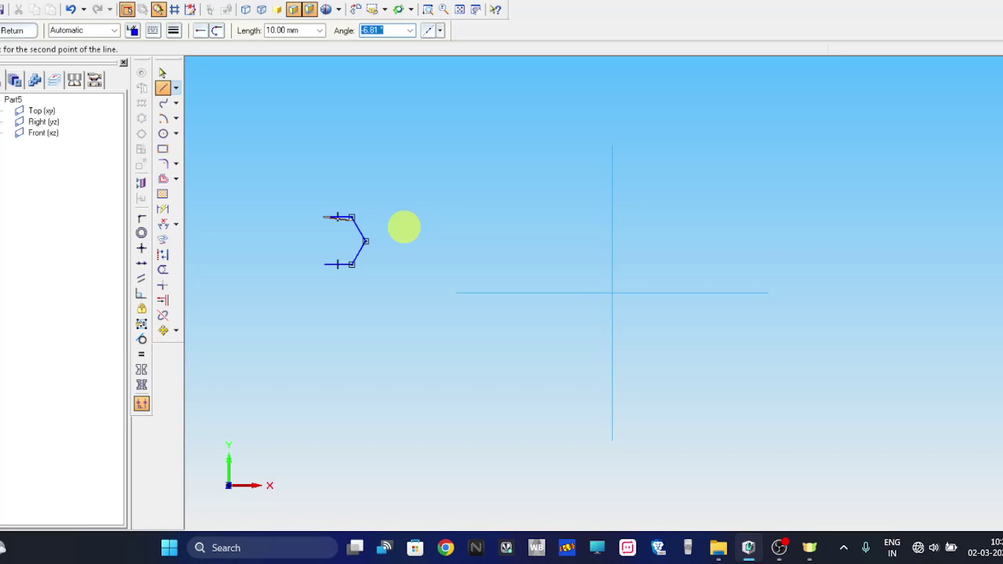
pyautogui.write('240')
pyautogui.press('Return')
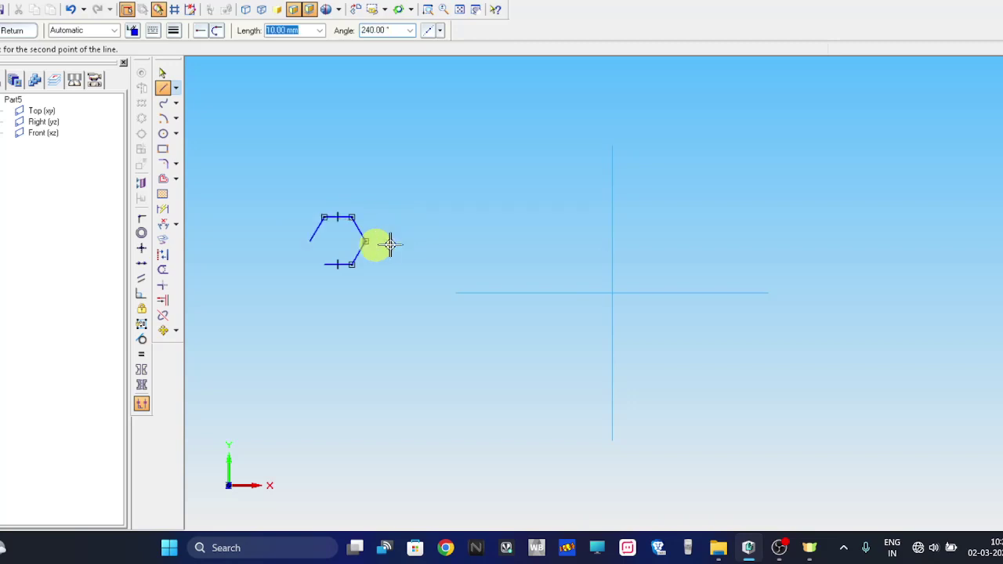
# - Close the hexagon, select it for moving, and pick its centre as the base point
pyautogui.click(326, 265)
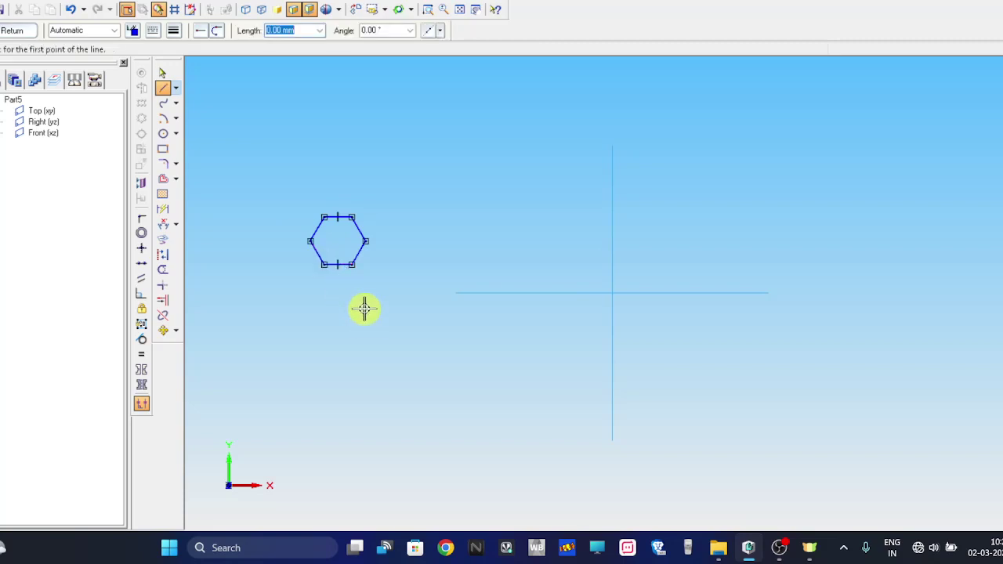
pyautogui.scroll(1, 385, 317)
pyautogui.scroll(1, 385, 316)
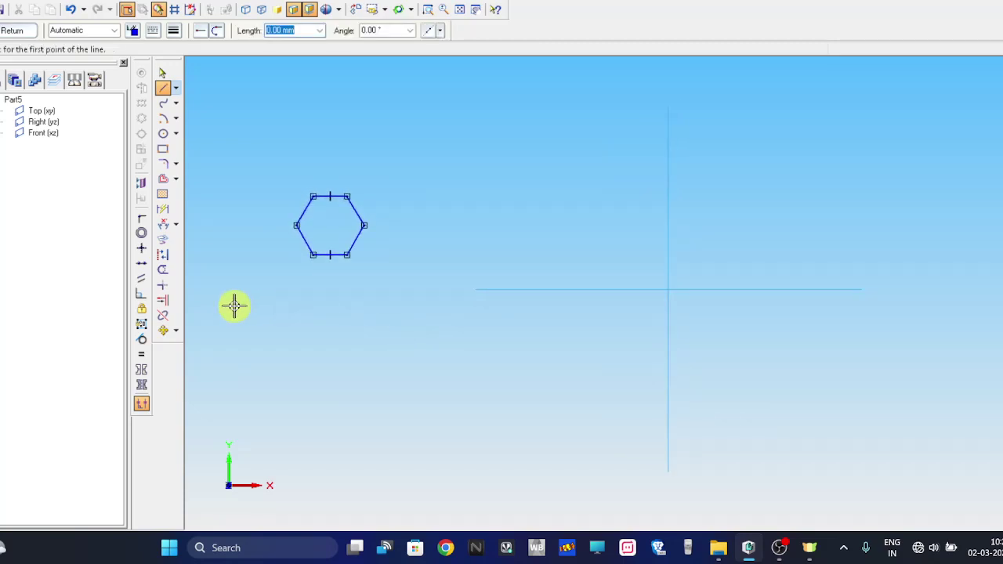
pyautogui.click(169, 333)
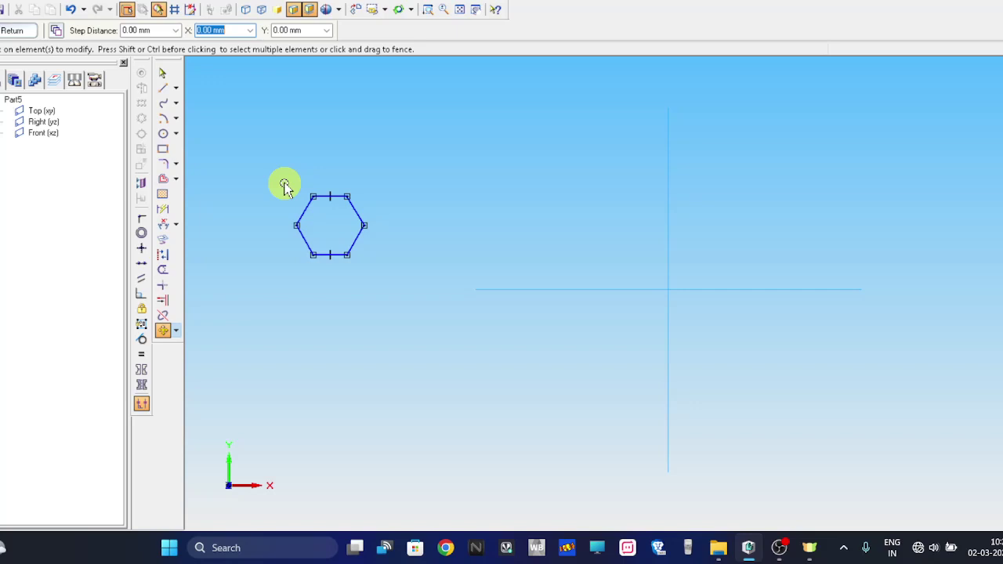
pyautogui.moveTo(282, 191); pyautogui.dragTo(381, 296)
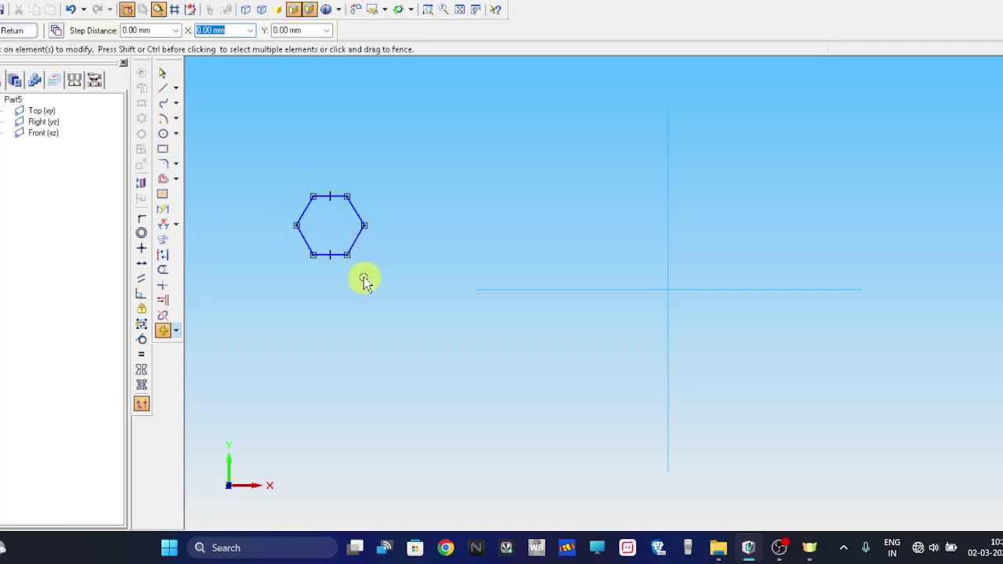
pyautogui.click(54, 30)
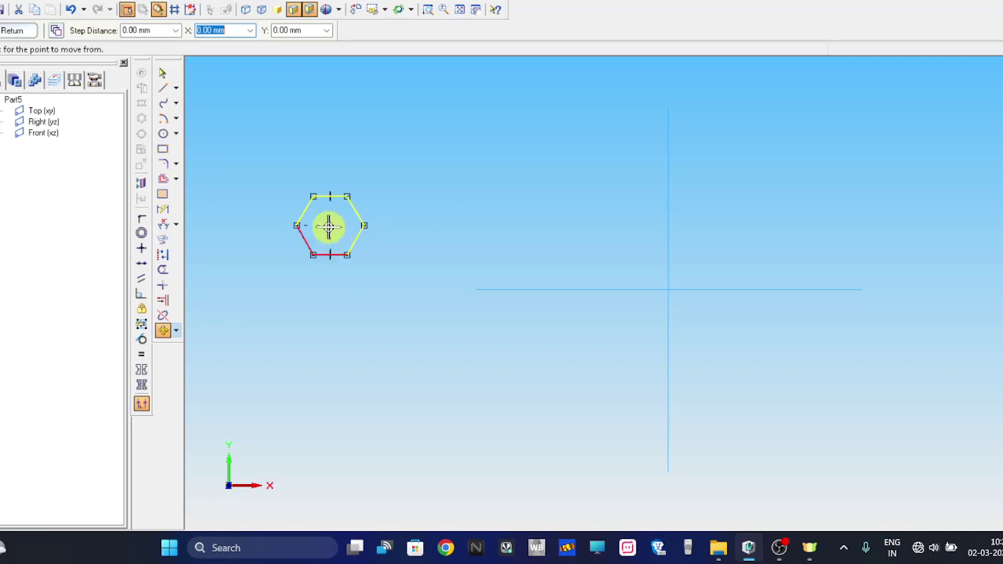
pyautogui.click(329, 225)
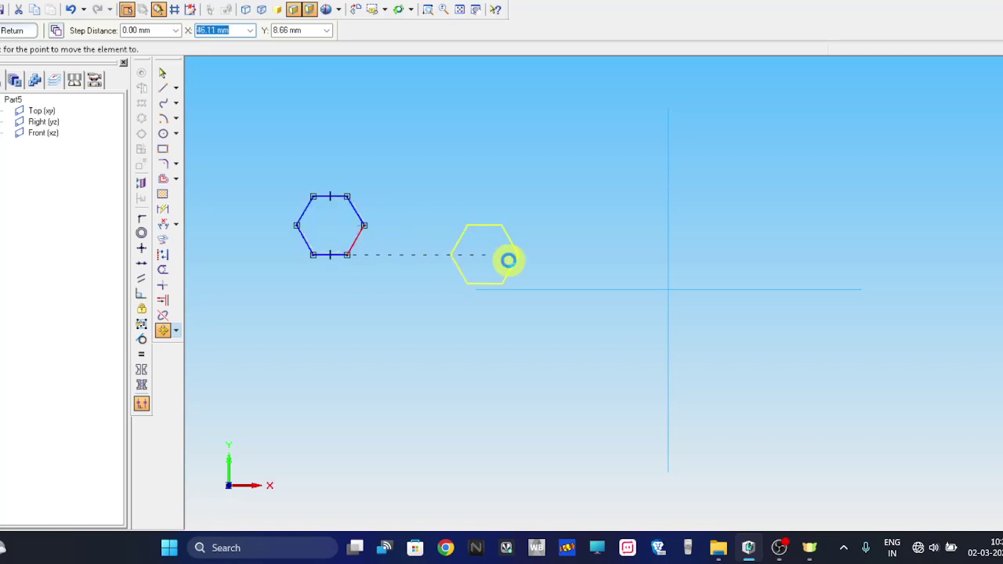
# - Drop the hexagon onto the origin, finish the sketch, and make the extrusion symmetric
pyautogui.click(668, 291)
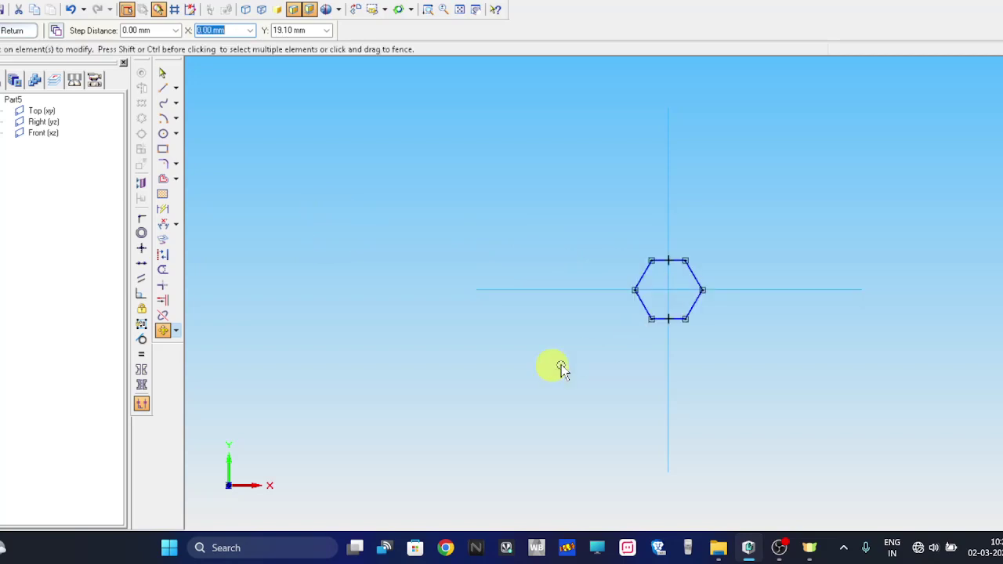
pyautogui.click(16, 35)
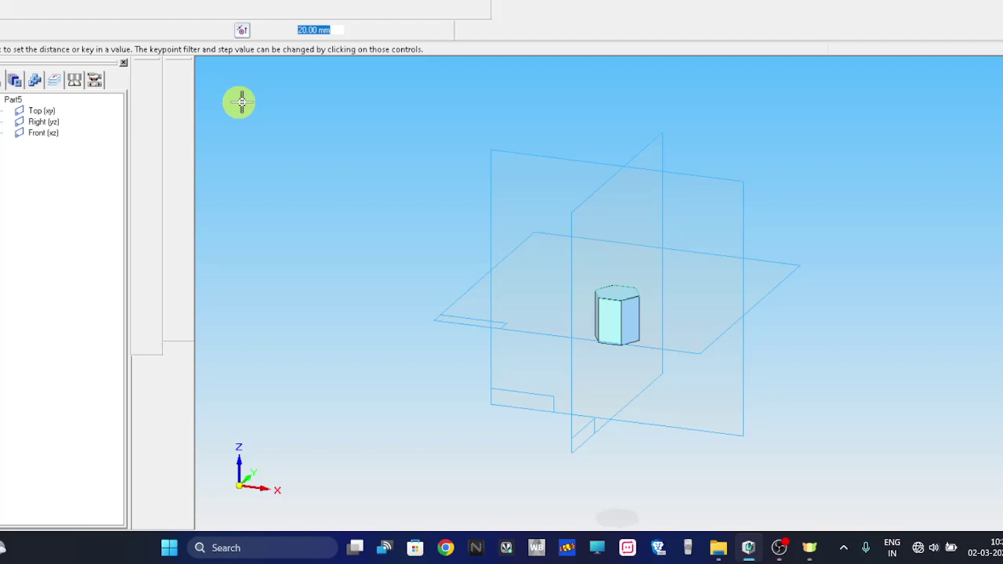
pyautogui.click(142, 32)
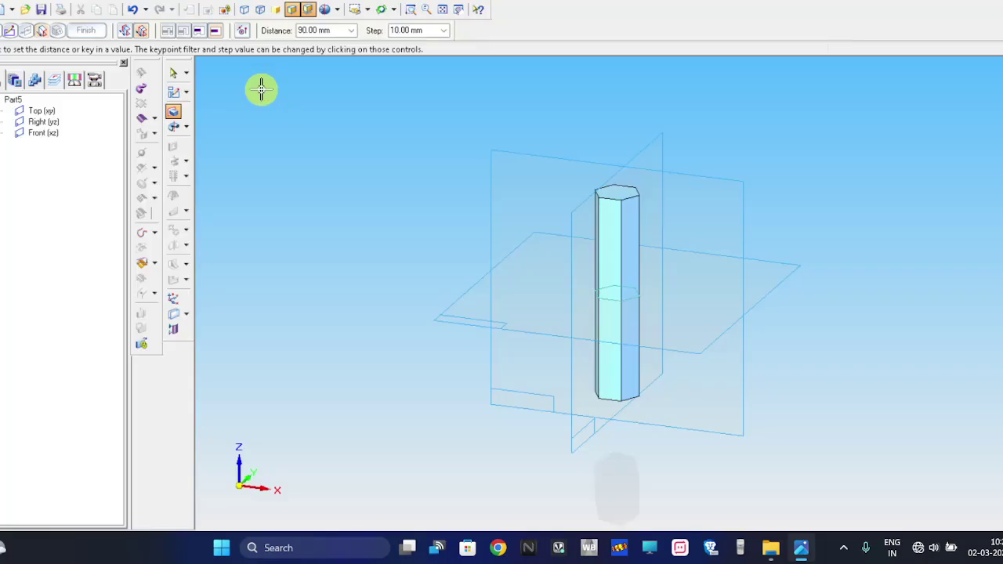
pyautogui.moveTo(262, 90); pyautogui.dragTo(489, 214, button='middle')
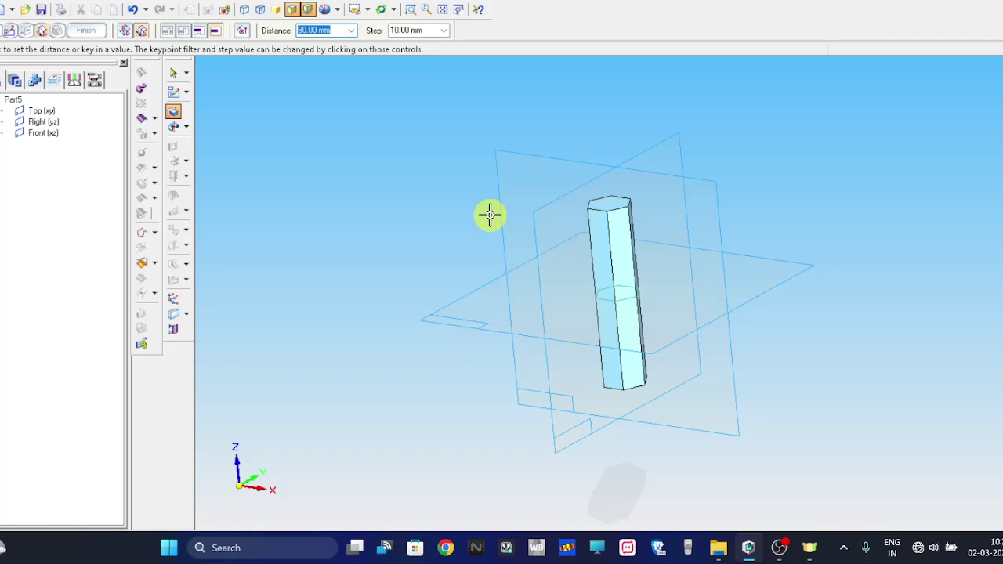
# - Extrude the hexagon 8 mm thick and view the prism straight from the front
pyautogui.write('8')
pyautogui.press('Return')
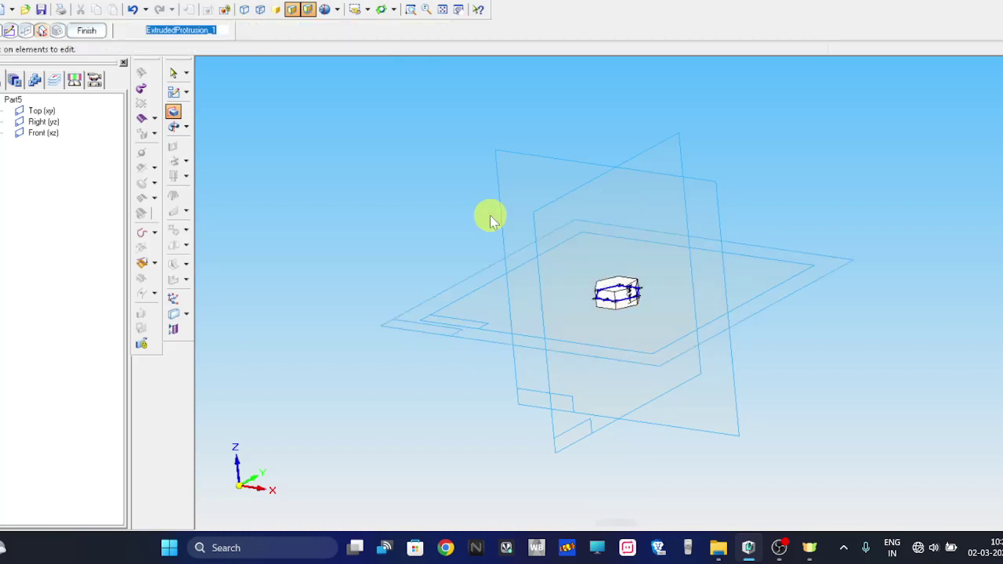
pyautogui.moveTo(490, 215)
pyautogui.mouseDown(button='middle')
pyautogui.moveTo(596, 172)
pyautogui.moveTo(588, 179)
pyautogui.mouseUp(button='middle')
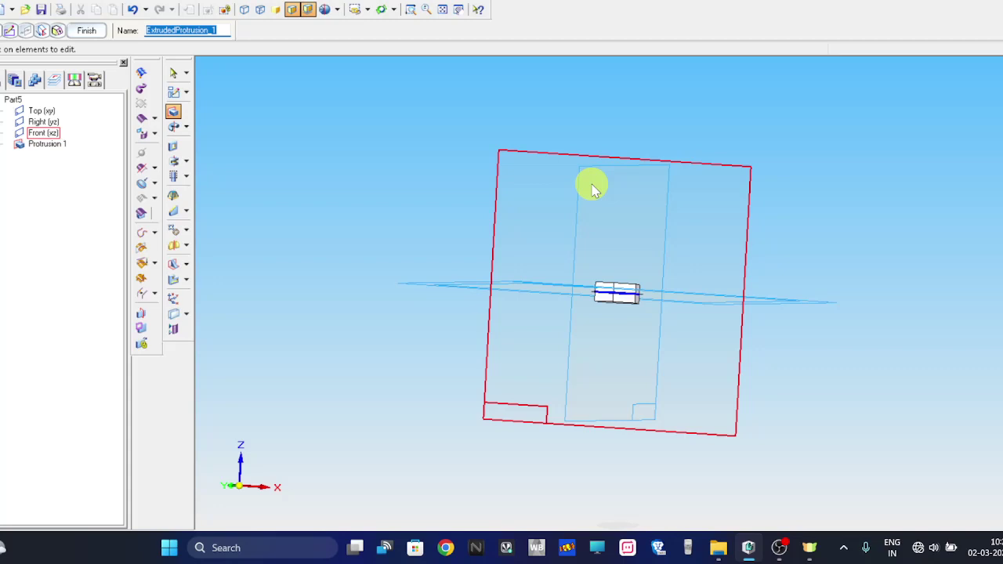
pyautogui.hotkey('ctrl', 'f')
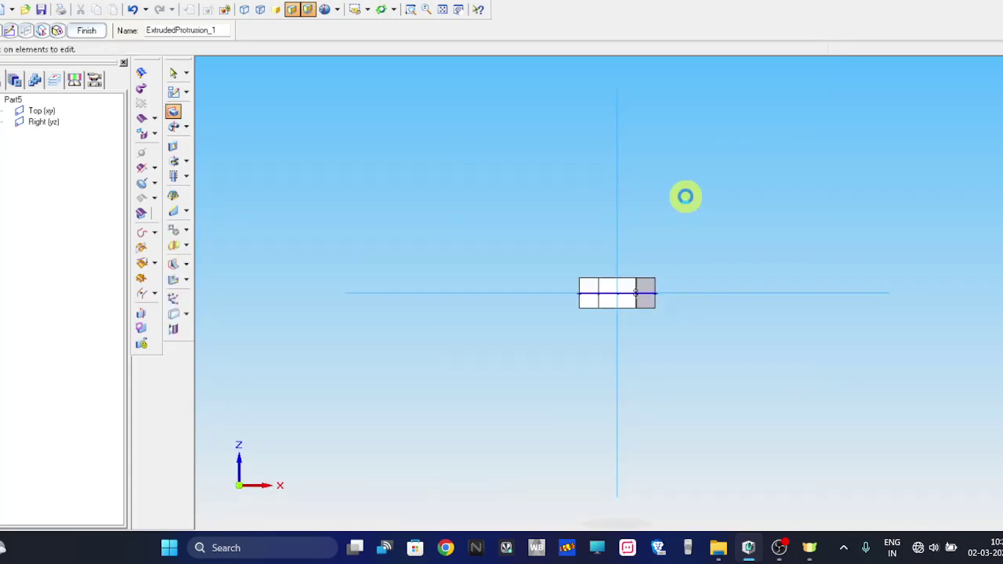
pyautogui.moveTo(685, 195); pyautogui.dragTo(678, 218, button='middle')
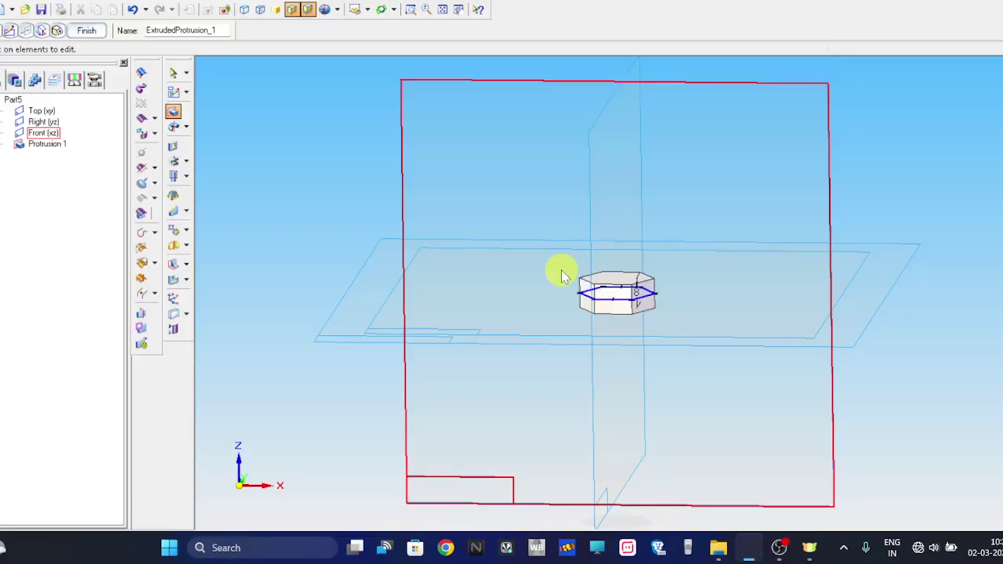
pyautogui.hotkey('ctrl', 'f')
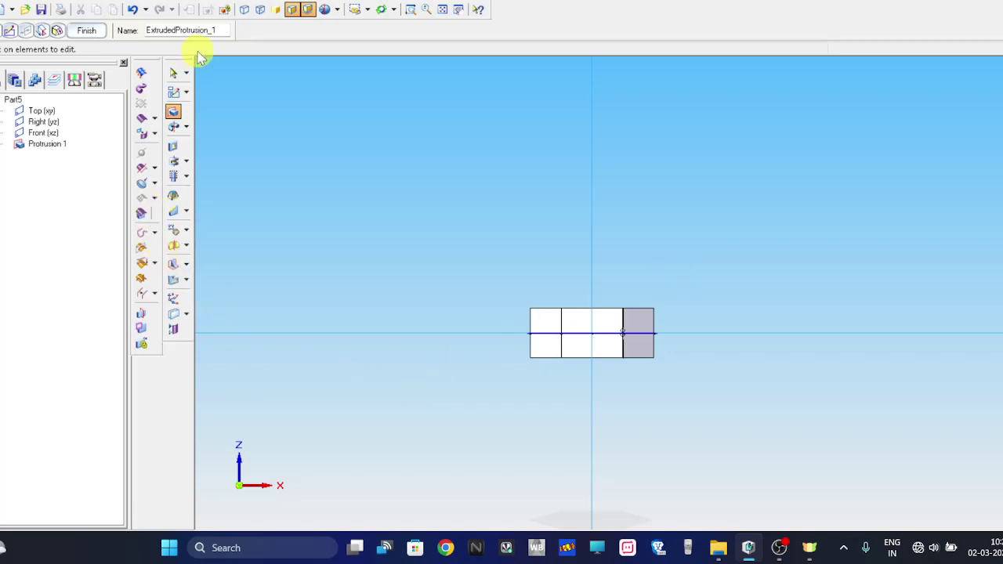
# - Start a revolved cut sketched on the Front plane, zoomed in on the part
pyautogui.click(173, 161)
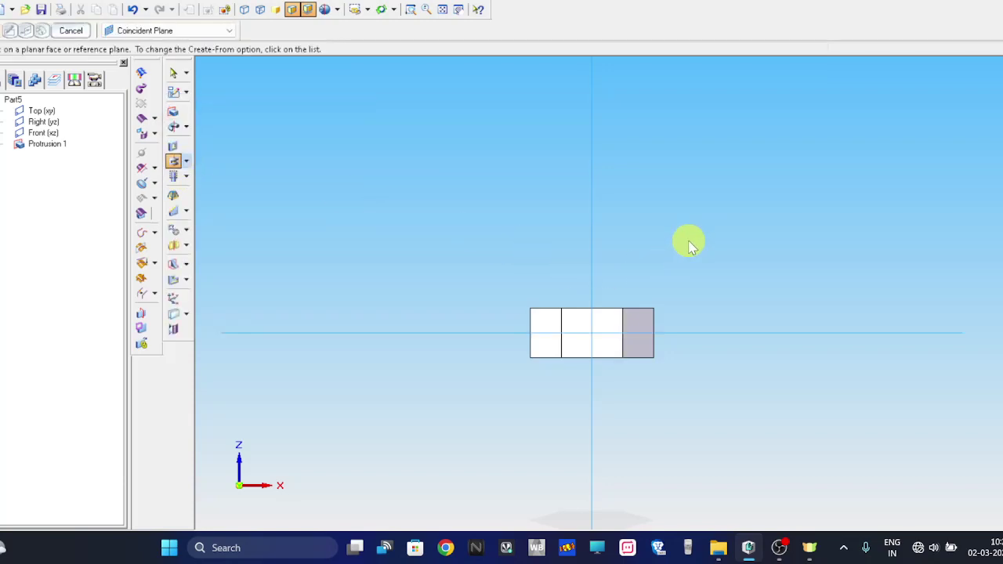
pyautogui.moveTo(646, 240)
pyautogui.mouseDown(button='middle')
pyautogui.moveTo(692, 263)
pyautogui.moveTo(694, 242)
pyautogui.mouseUp(button='middle')
pyautogui.scroll(2, 695, 235)
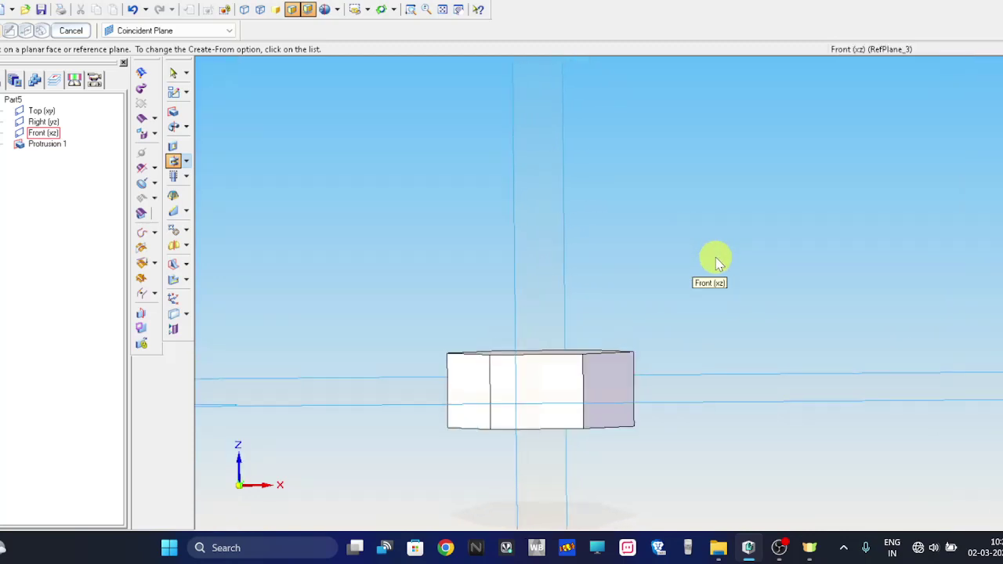
pyautogui.scroll(-3, 689, 219)
pyautogui.moveTo(682, 203); pyautogui.dragTo(660, 187, button='middle')
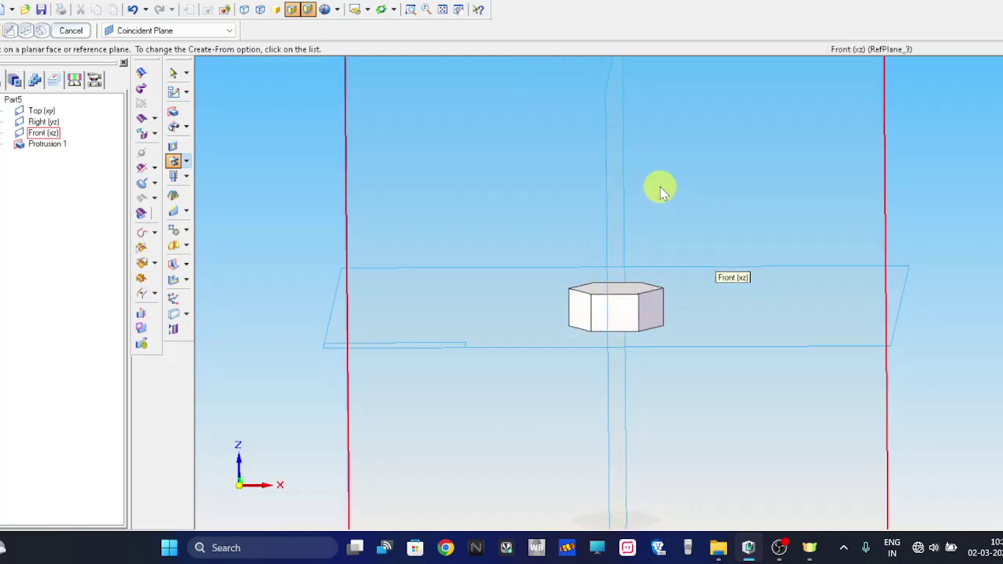
pyautogui.click(660, 187)
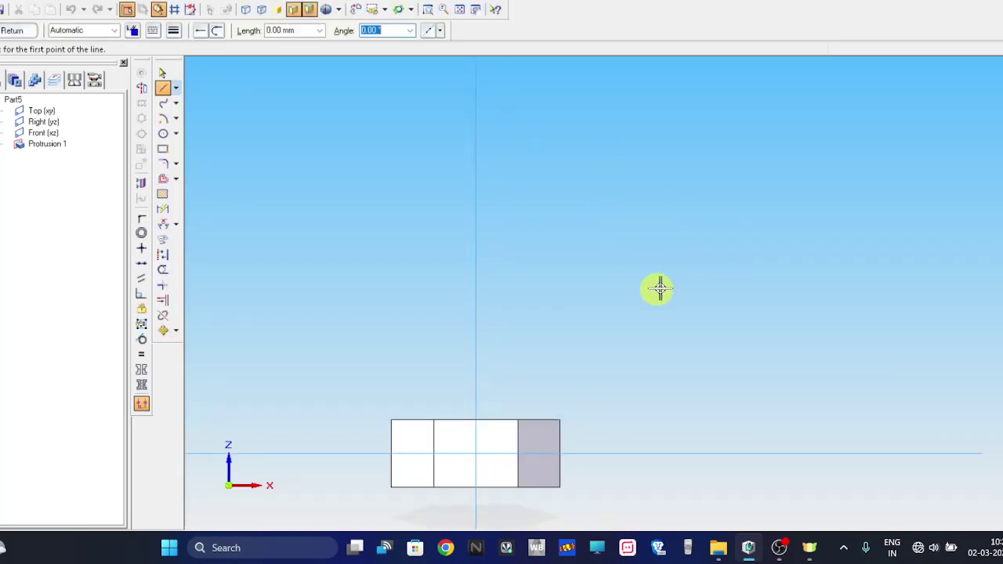
pyautogui.keyDown('shift'); pyautogui.moveTo(541, 316); pyautogui.dragTo(572, 159, button='middle'); pyautogui.keyUp('shift')
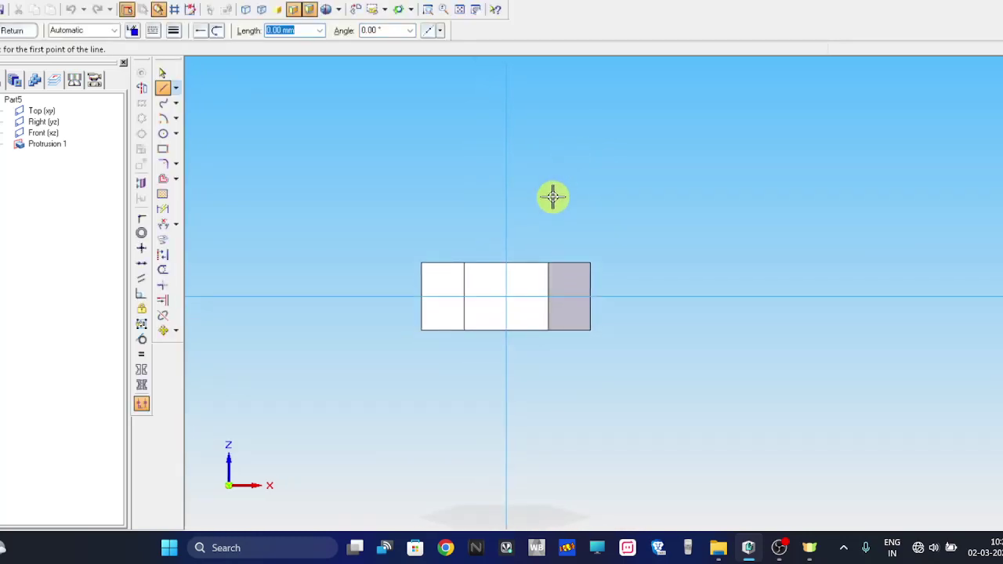
pyautogui.scroll(1, 572, 214)
pyautogui.scroll(2, 580, 227)
pyautogui.scroll(1, 591, 245)
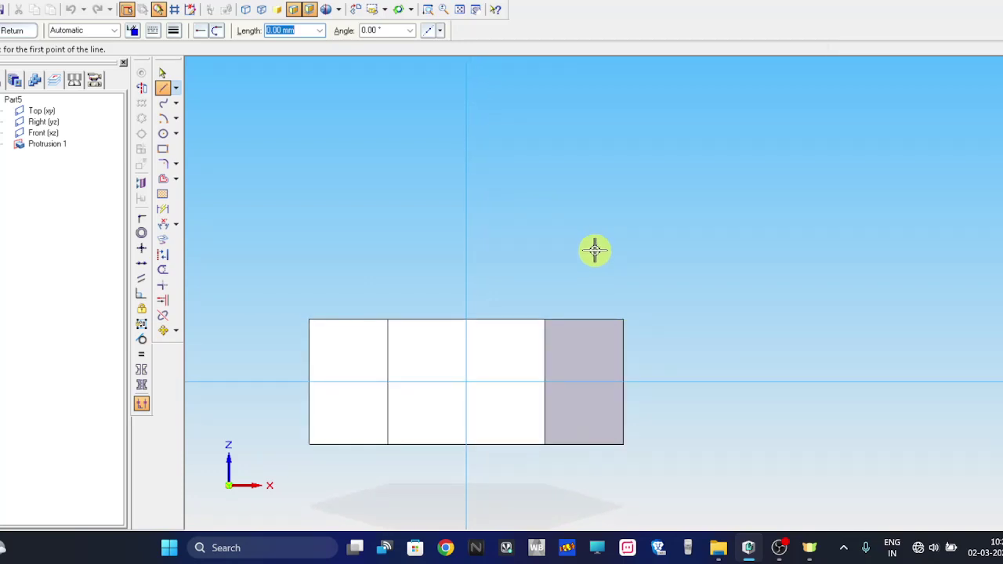
pyautogui.keyDown('shift'); pyautogui.moveTo(550, 243); pyautogui.dragTo(600, 186, button='middle'); pyautogui.keyUp('shift')
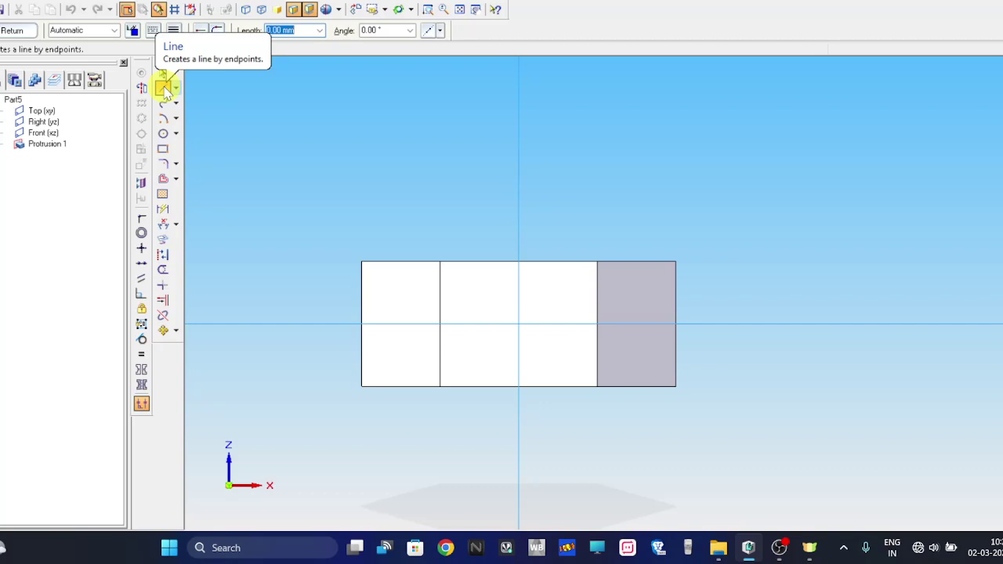
# - Draw a slanted line from the part's bottom-right corner and dimension it at 30°
pyautogui.click(165, 89)
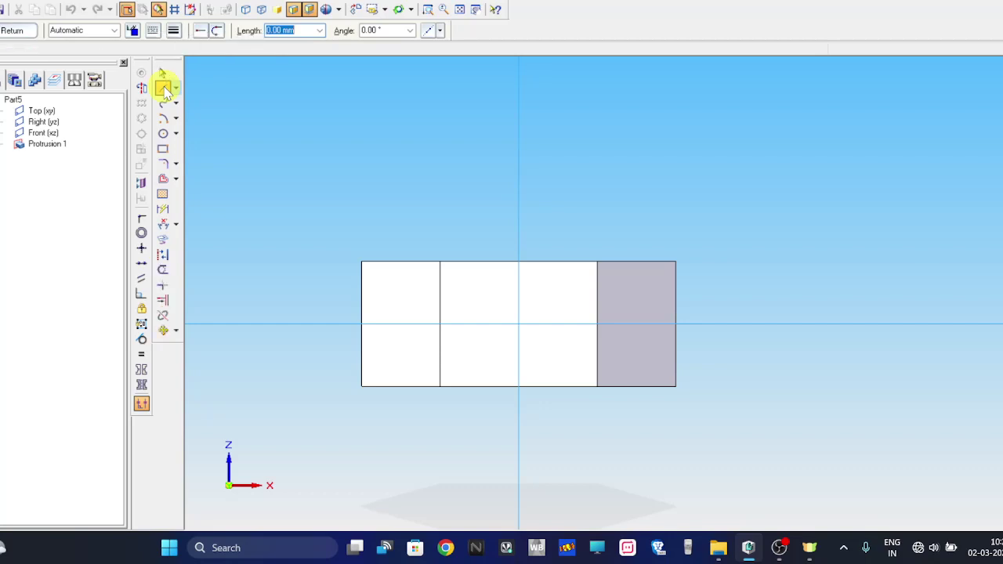
pyautogui.click(675, 386)
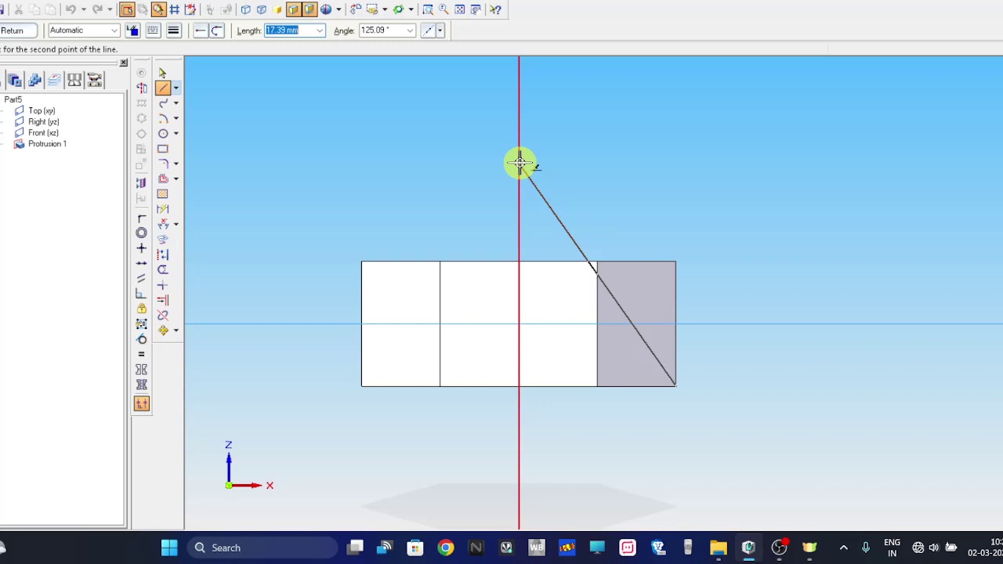
pyautogui.click(520, 163)
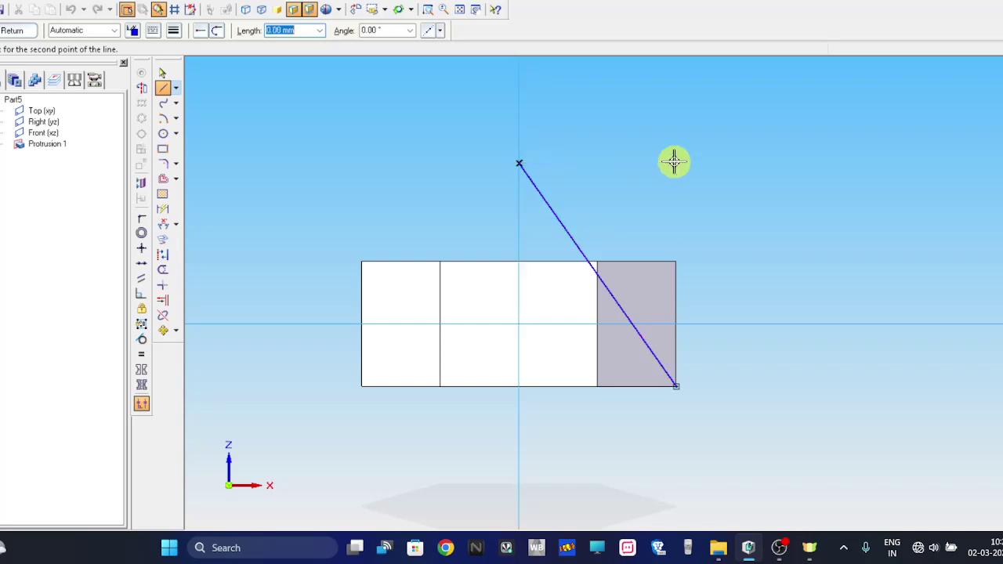
pyautogui.click(163, 224)
pyautogui.click(517, 215)
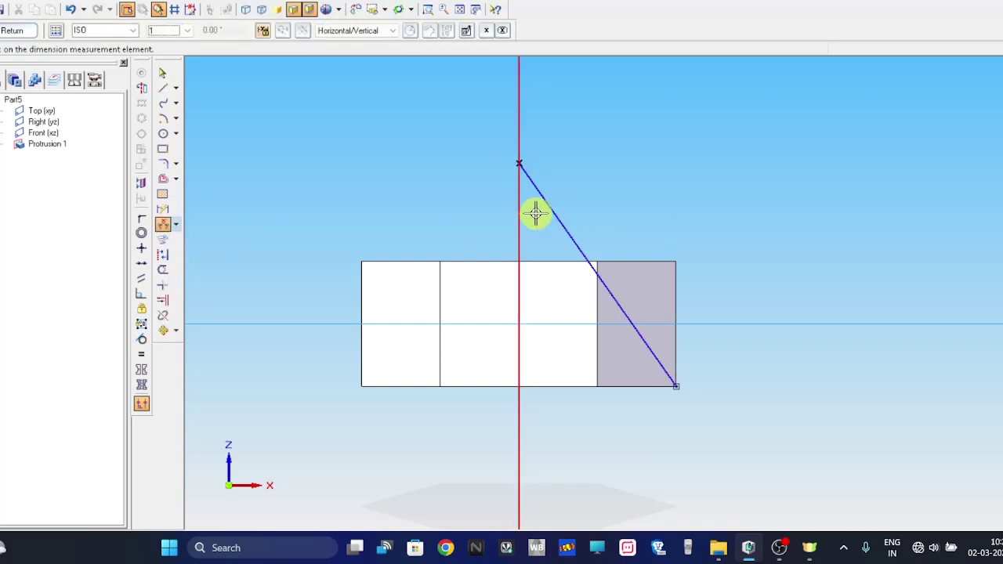
pyautogui.click(548, 209)
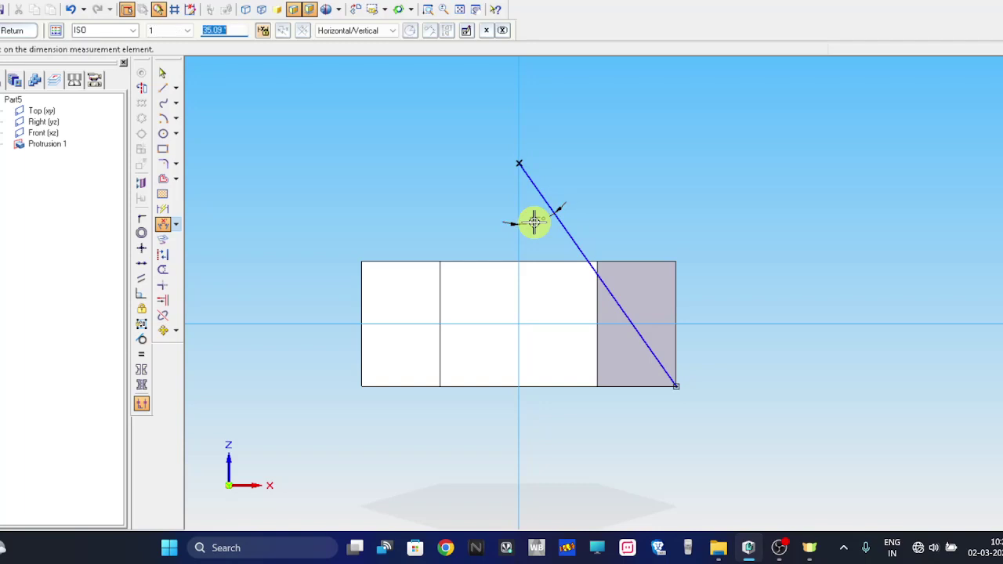
pyautogui.write('30')
pyautogui.press('Return')
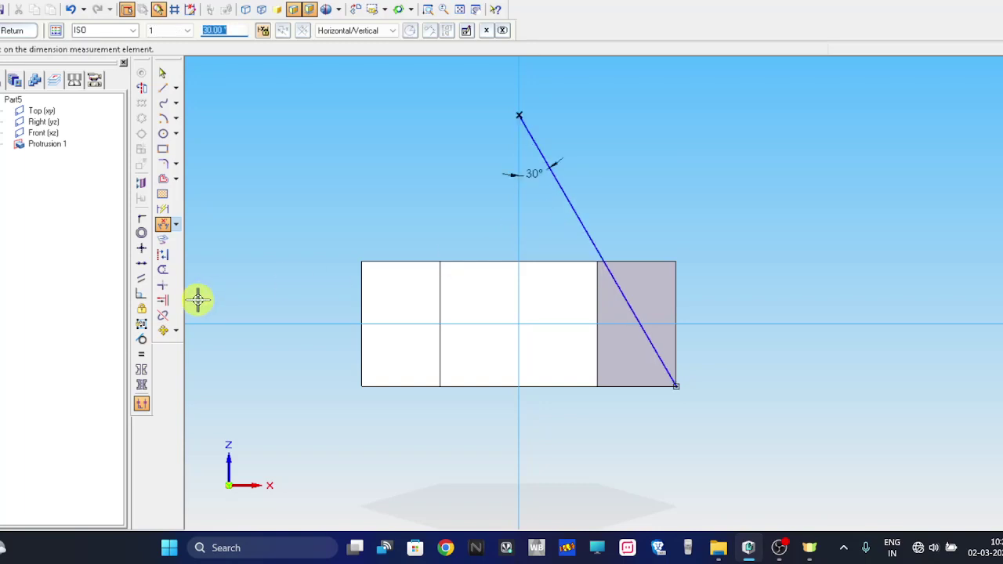
# - Add a vertical line, an arc and a closing line down to the bottom edge
pyautogui.click(162, 87)
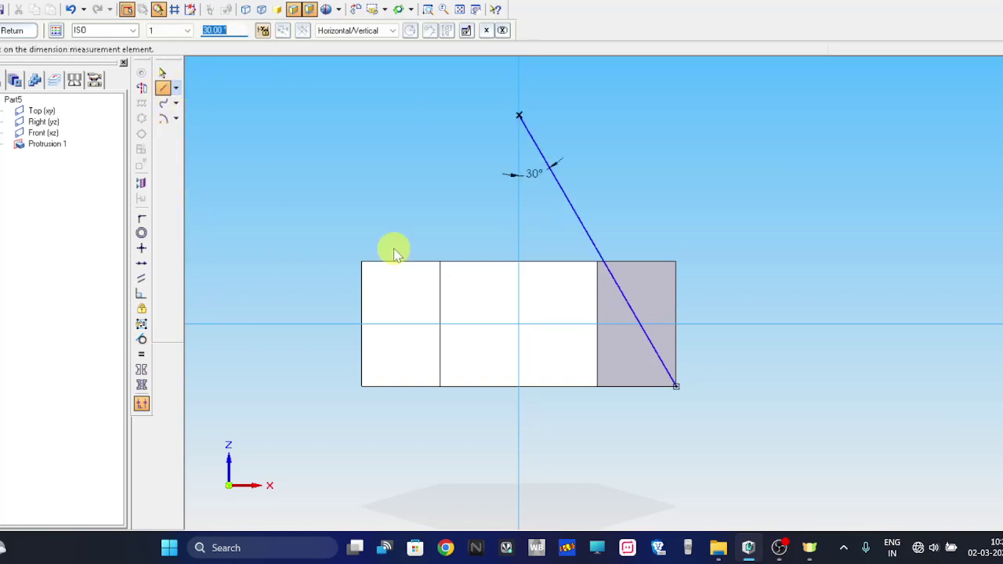
pyautogui.click(633, 384)
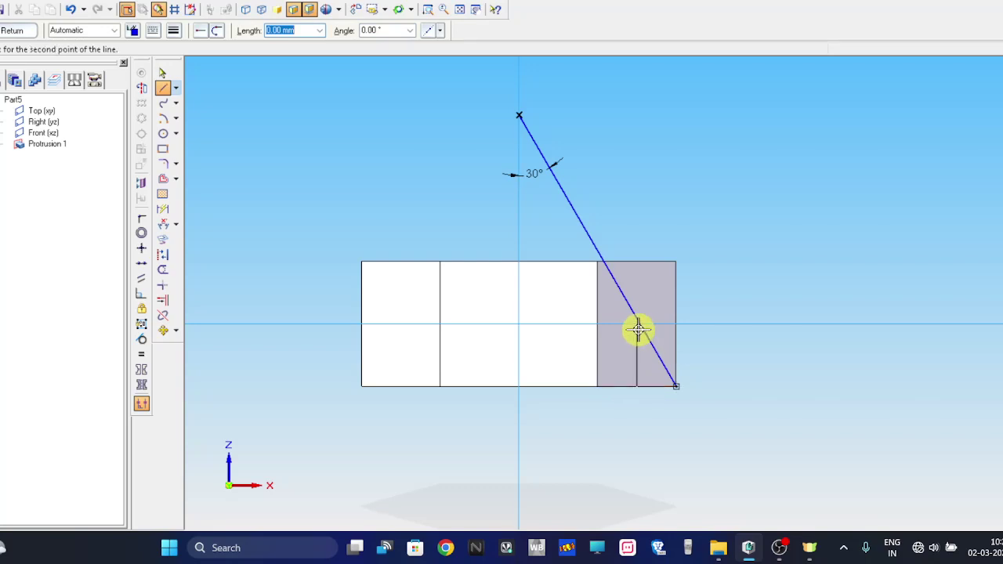
pyautogui.click(636, 316)
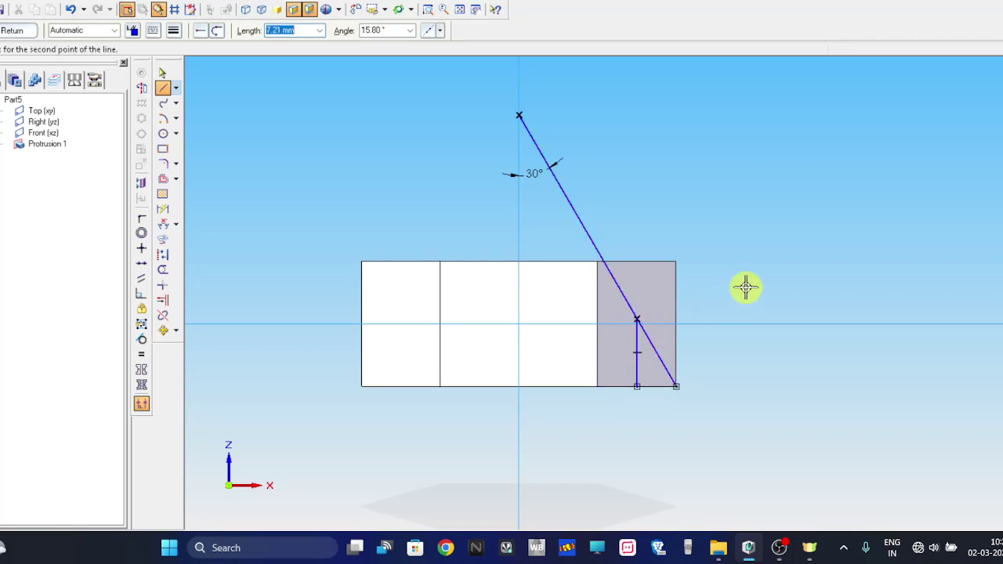
pyautogui.scroll(2, 746, 299)
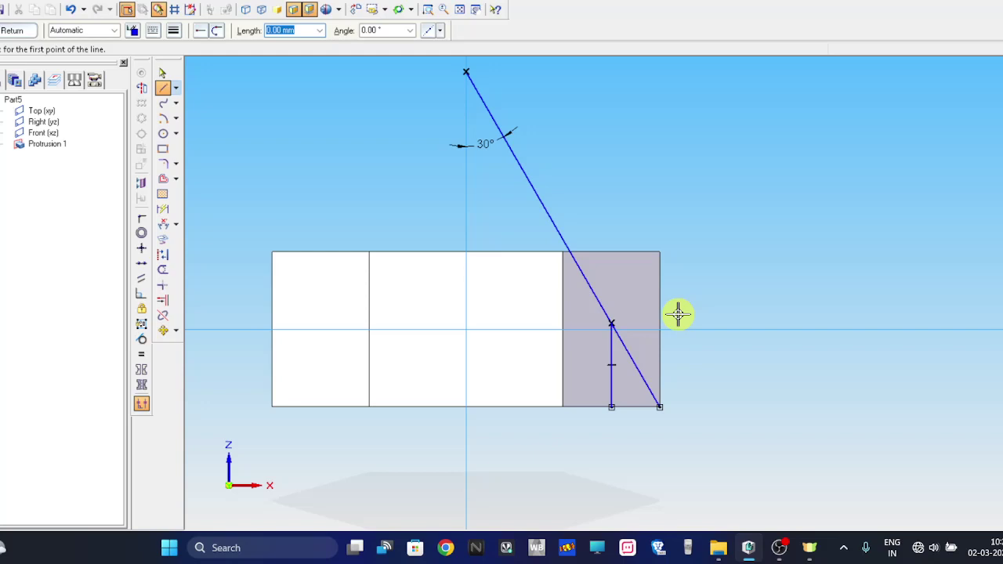
pyautogui.click(162, 120)
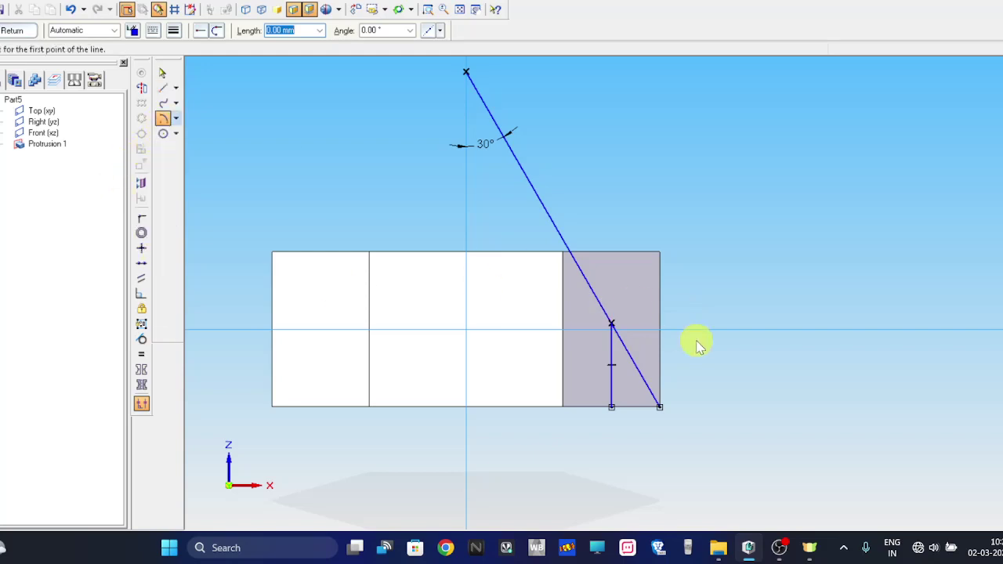
pyautogui.click(611, 323)
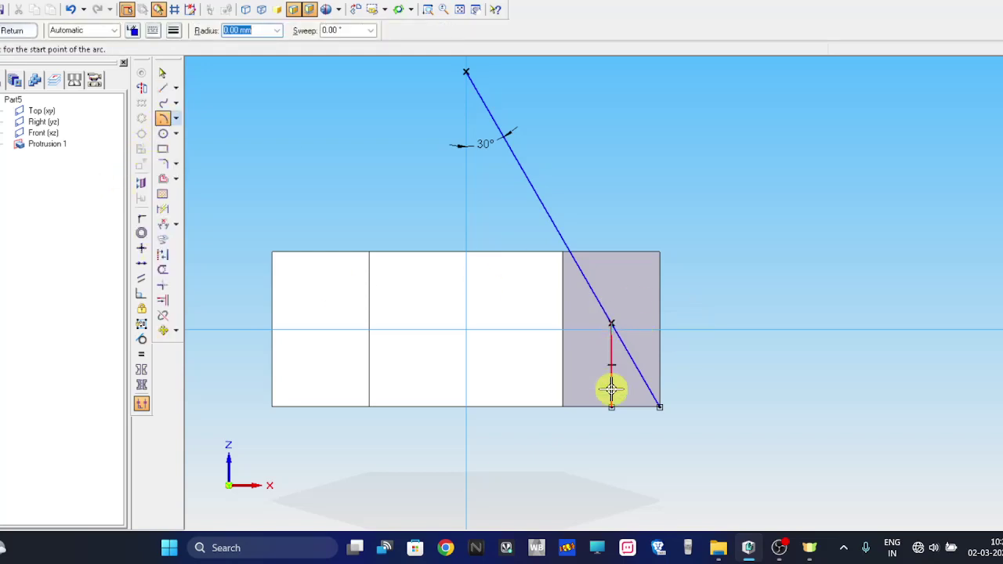
pyautogui.click(612, 407)
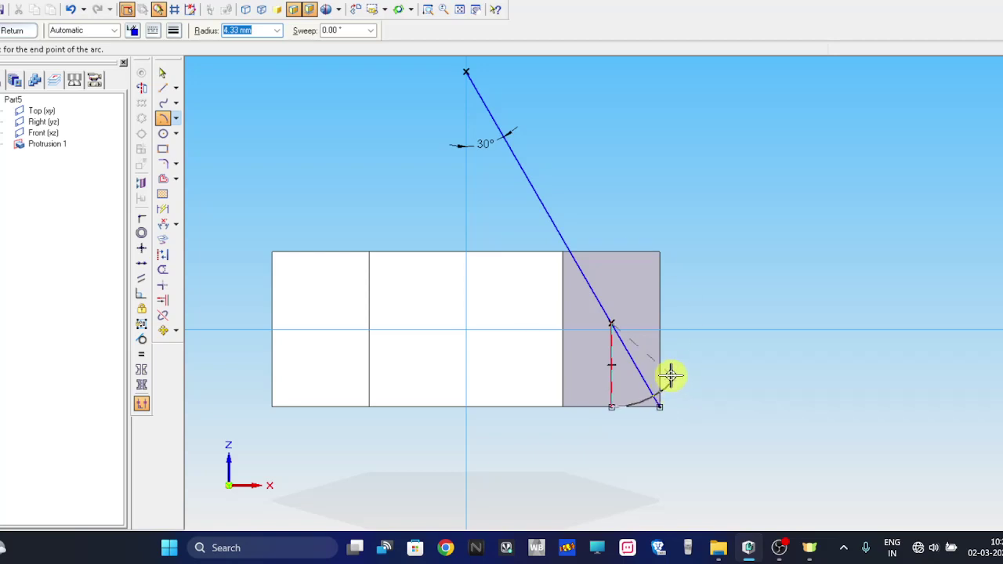
pyautogui.click(659, 390)
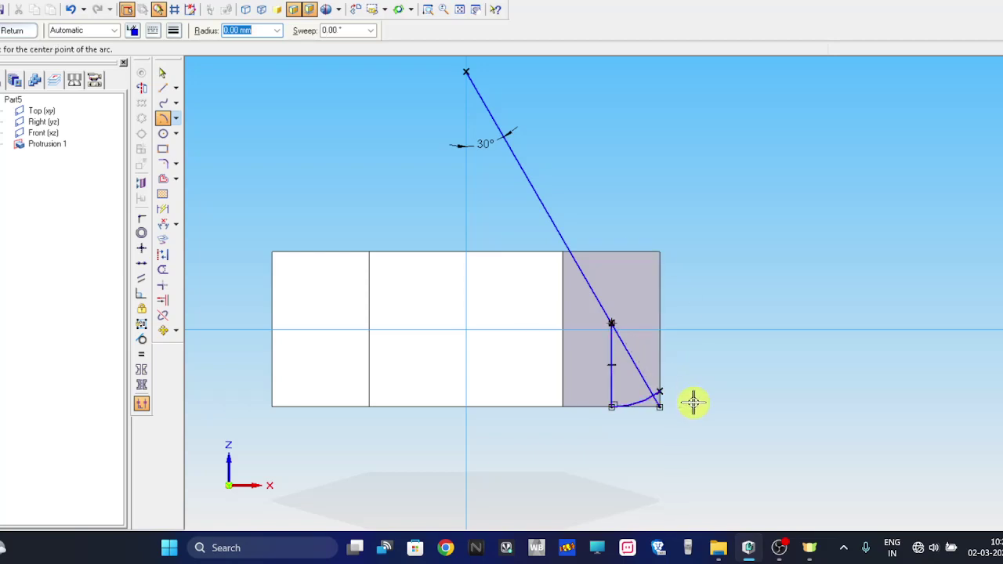
pyautogui.scroll(3, 694, 403)
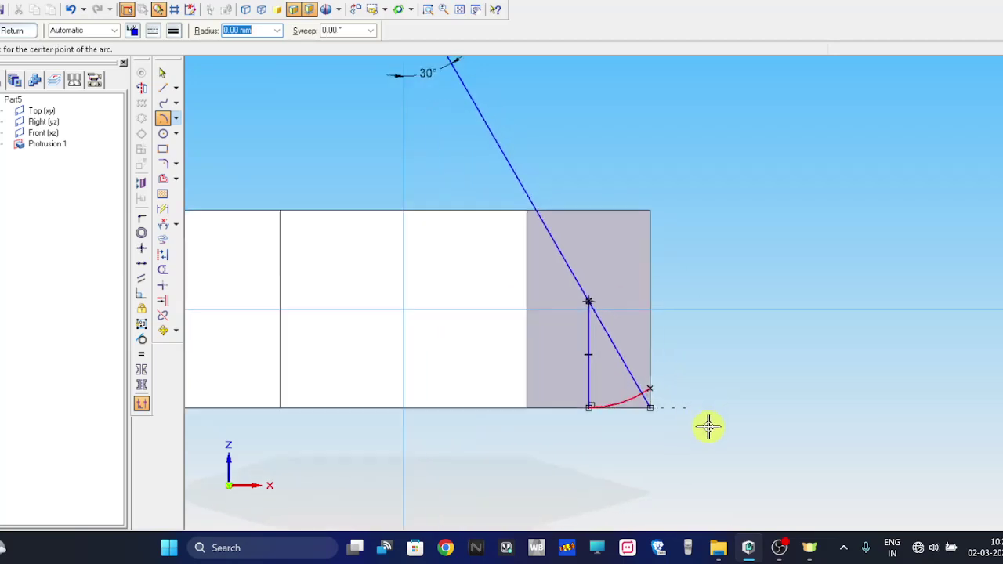
pyautogui.click(163, 88)
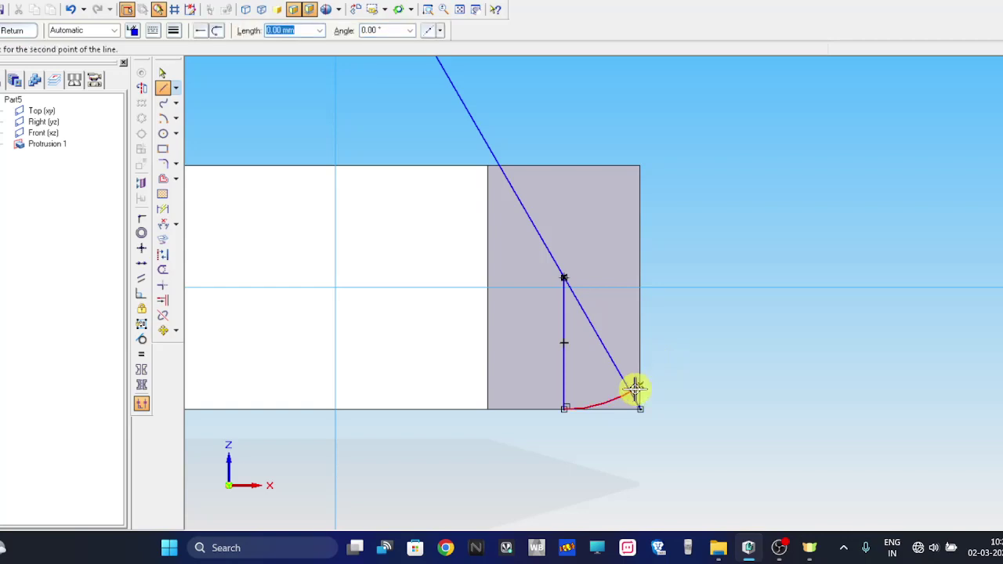
pyautogui.click(620, 409)
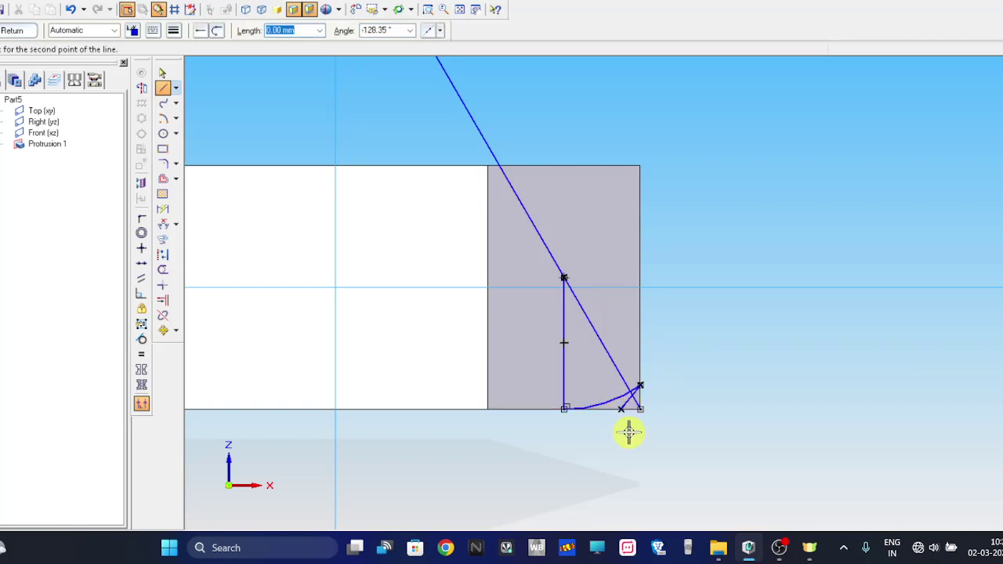
pyautogui.rightClick(631, 432)
# - Dimension the chamfer line's angle against the bottom edge as 30°
pyautogui.scroll(2, 645, 455)
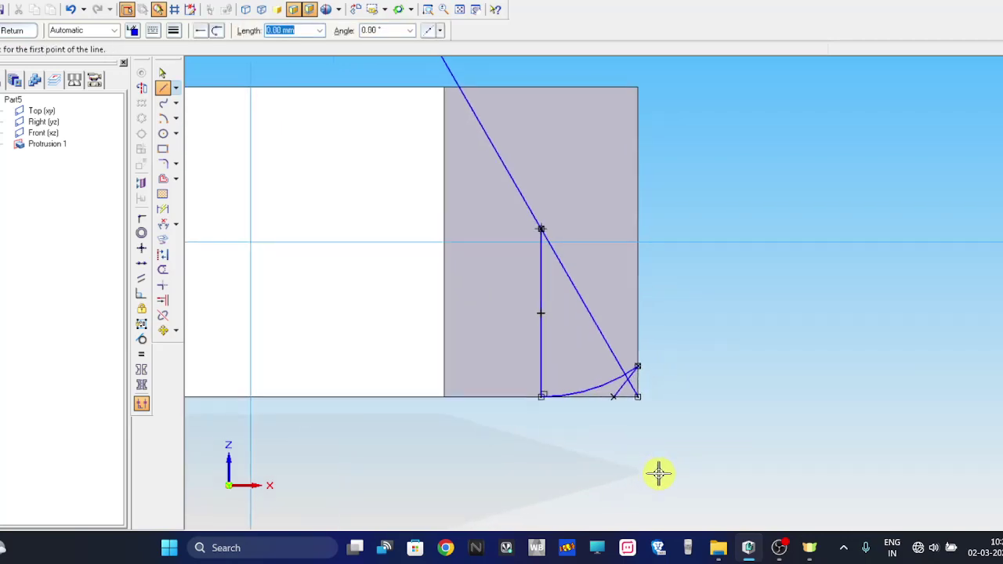
pyautogui.click(163, 226)
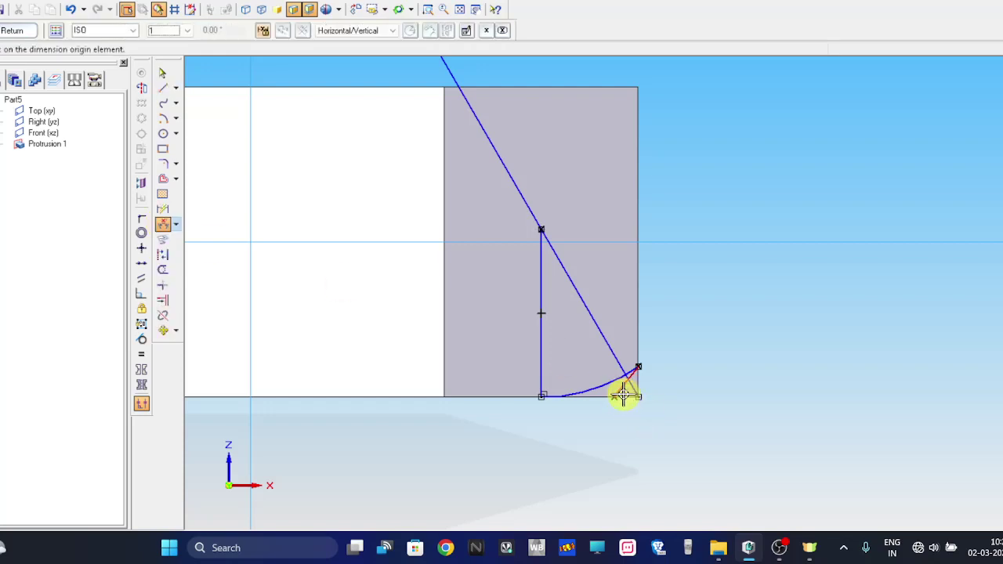
pyautogui.click(623, 398)
pyautogui.click(625, 384)
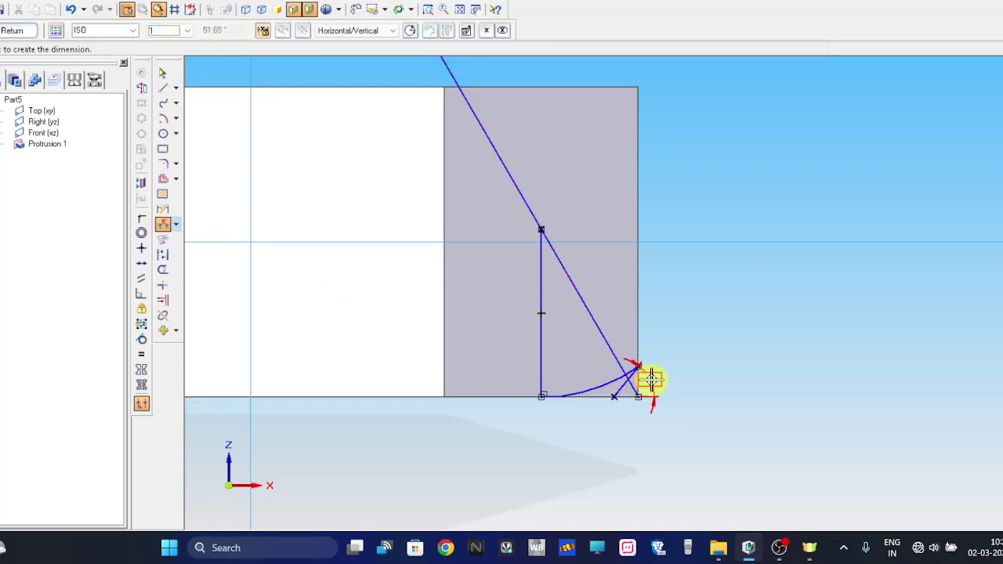
pyautogui.click(663, 375)
pyautogui.write('30')
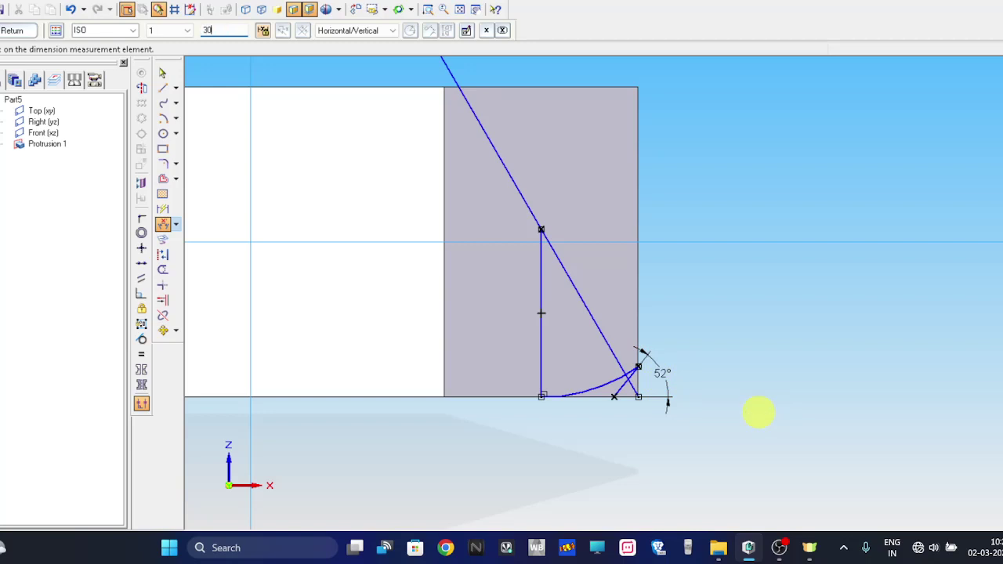
pyautogui.press('Return')
# - Delete the vertical line and the leftover arc from the sketch
pyautogui.scroll(1, 705, 345)
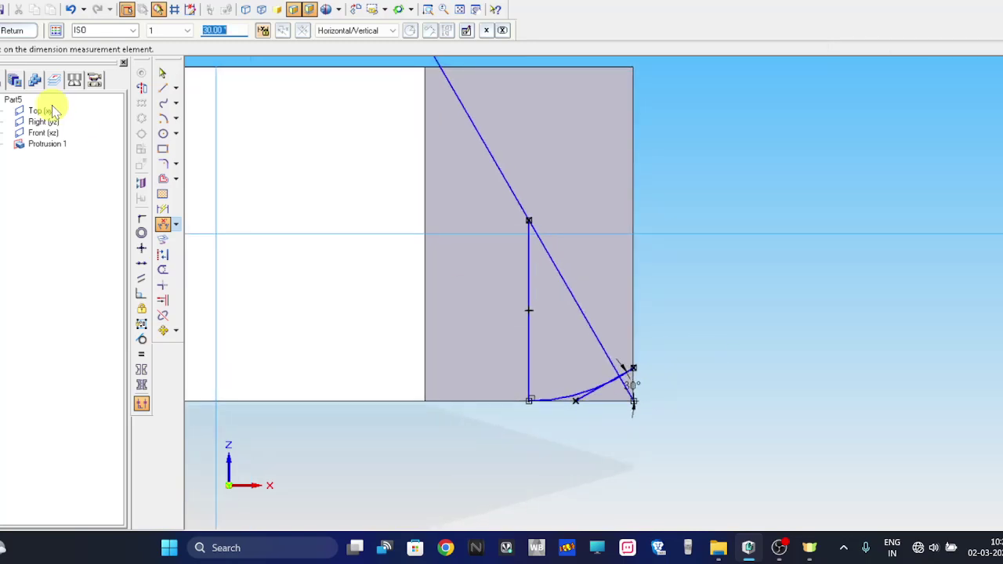
pyautogui.click(164, 74)
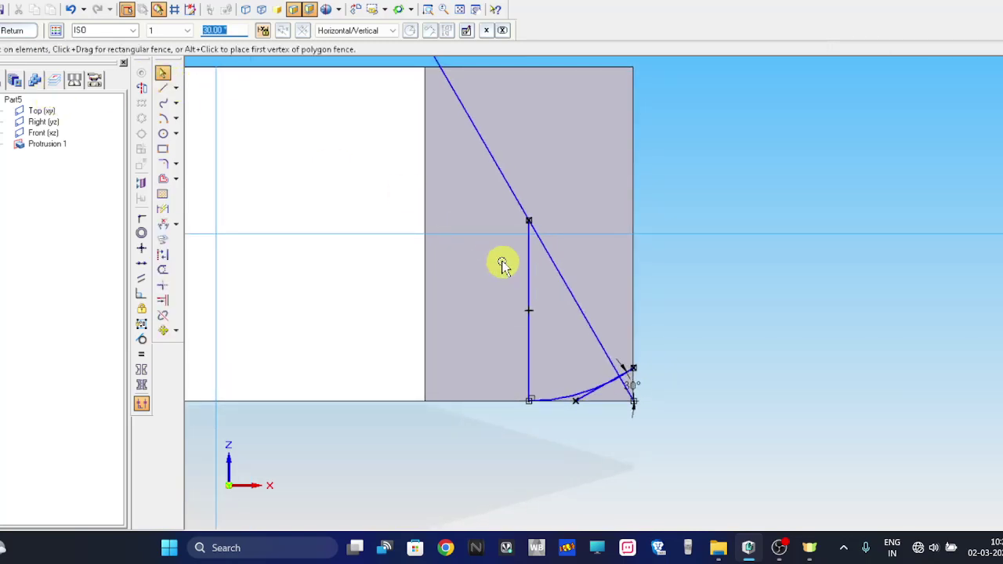
pyautogui.click(529, 279)
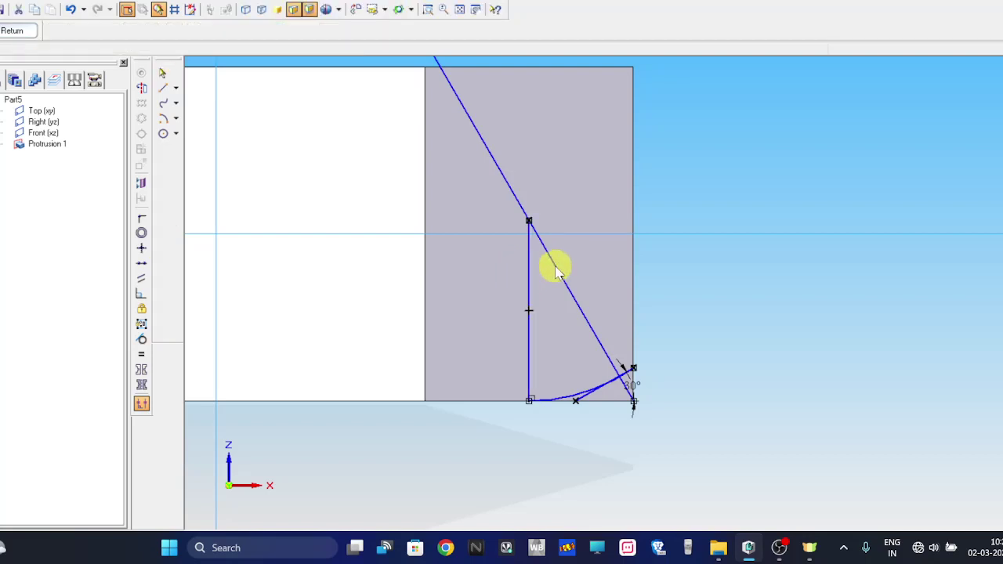
pyautogui.press('Delete')
pyautogui.click(562, 399)
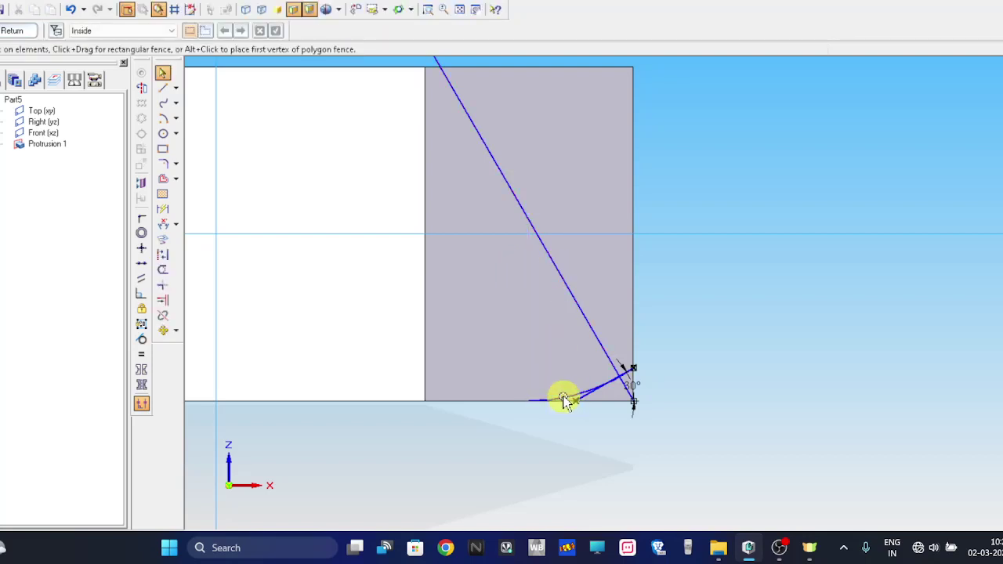
pyautogui.press('Delete')
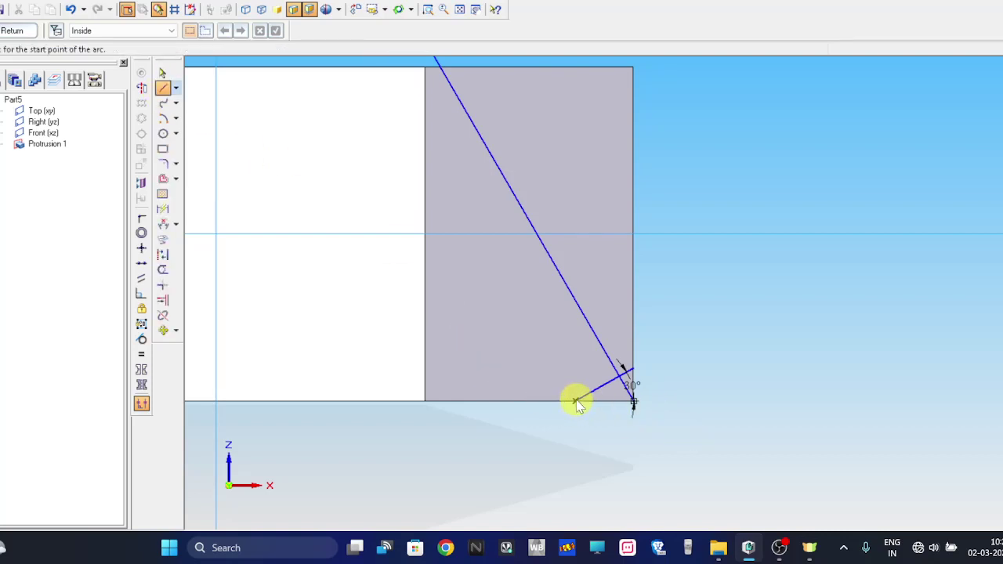
# - Draw a bottom line and a vertical line closing the corner triangle
pyautogui.click(576, 399)
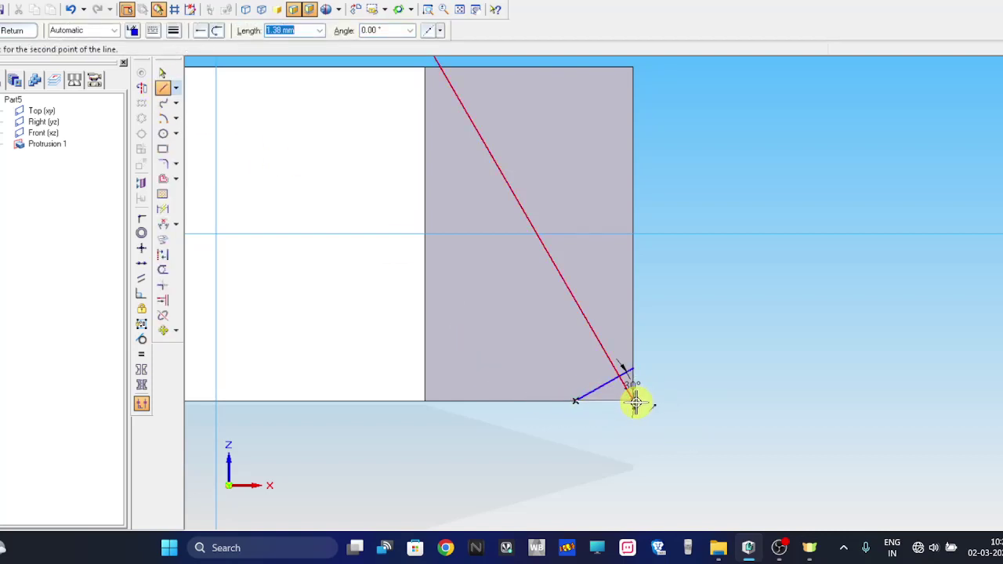
pyautogui.click(633, 400)
pyautogui.click(632, 369)
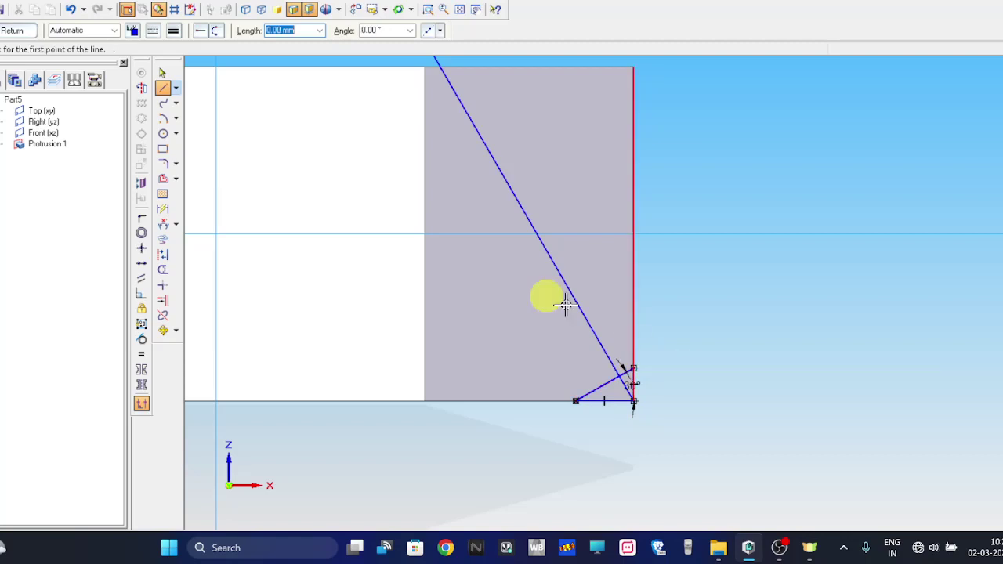
pyautogui.click(161, 74)
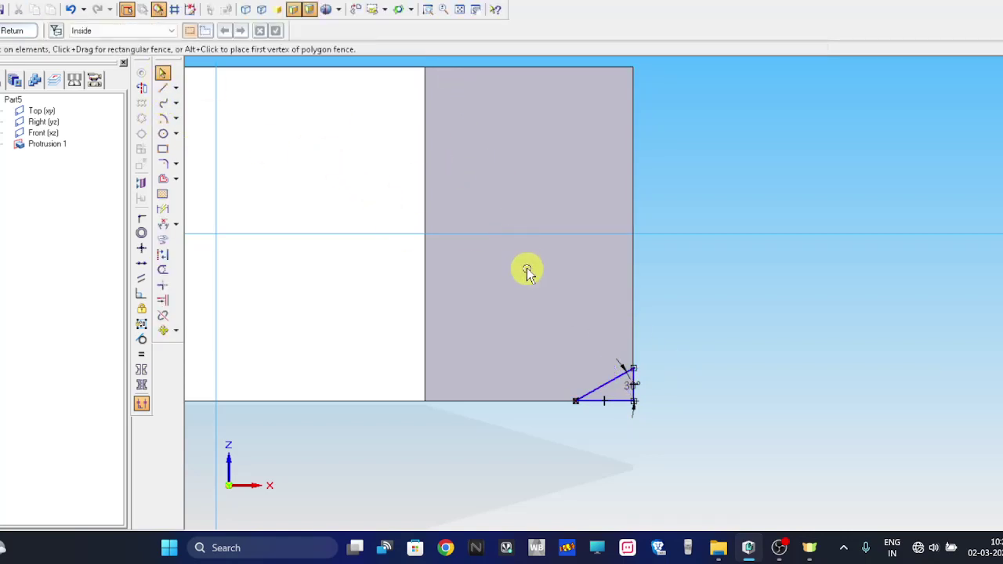
# - Dimension the triangle's base at 1.38 mm
pyautogui.scroll(-2, 527, 268)
pyautogui.scroll(2, 531, 246)
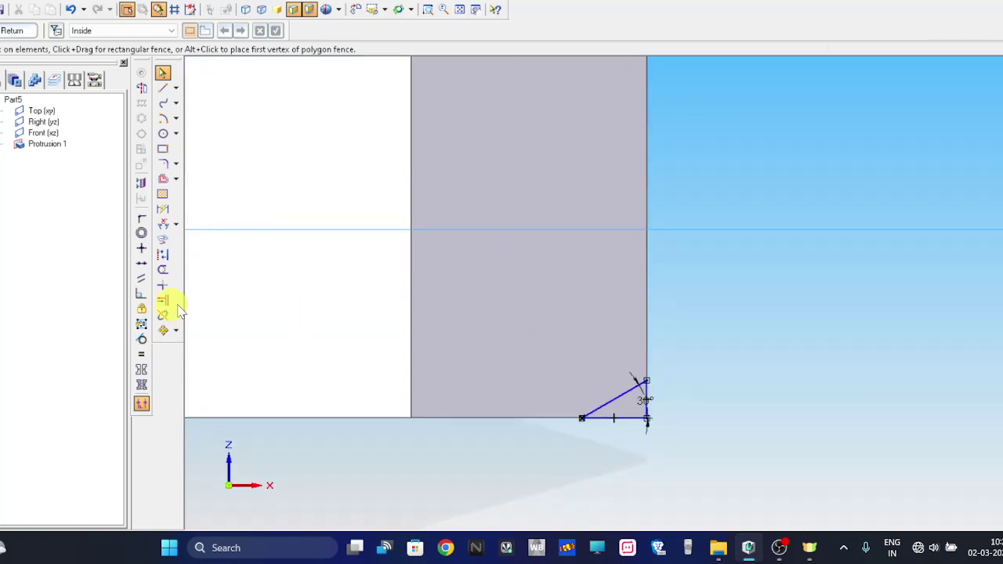
pyautogui.click(163, 229)
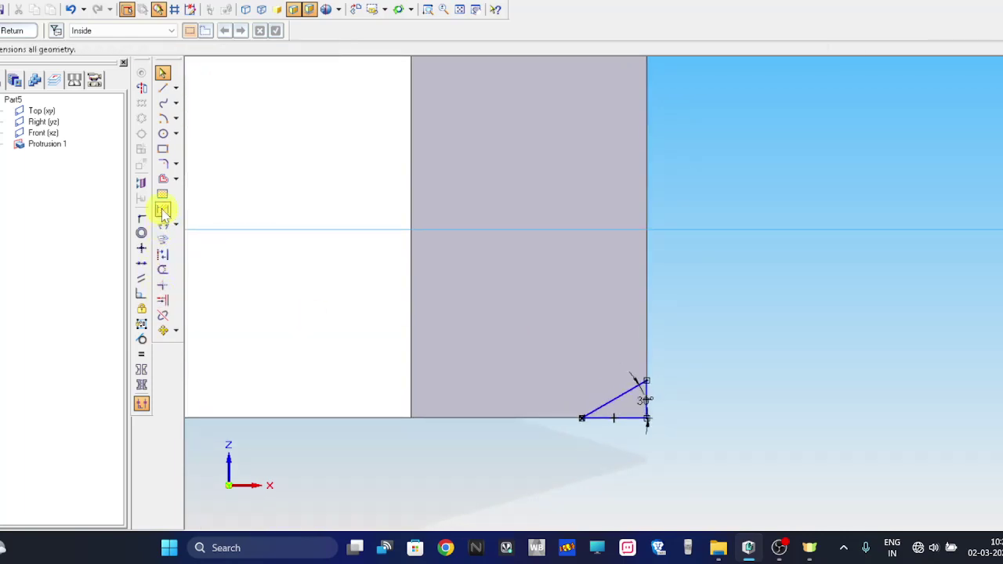
pyautogui.click(633, 417)
pyautogui.click(636, 436)
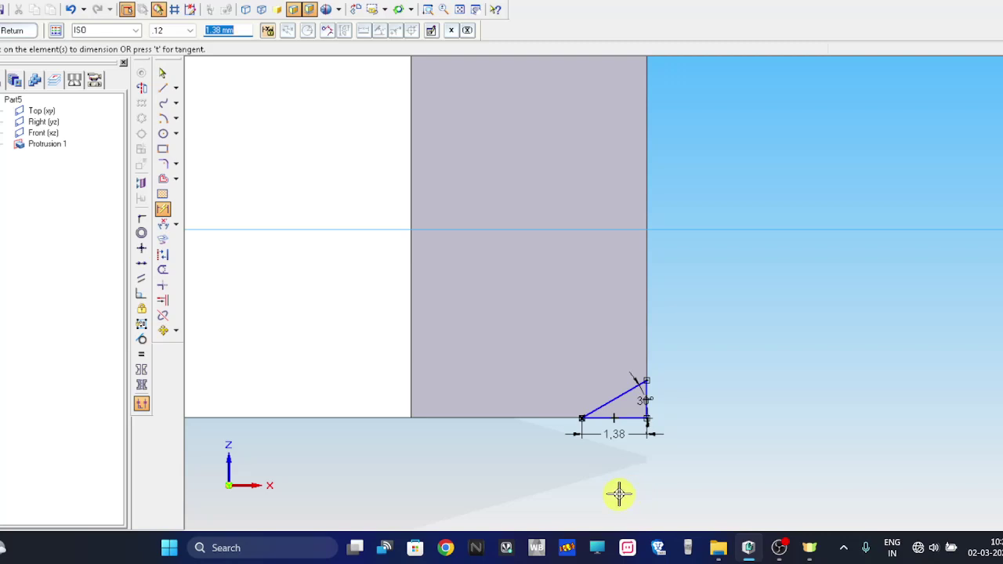
# - Make the vertical reference line through the nut's centre the axis of revolution
pyautogui.scroll(-3, 593, 483)
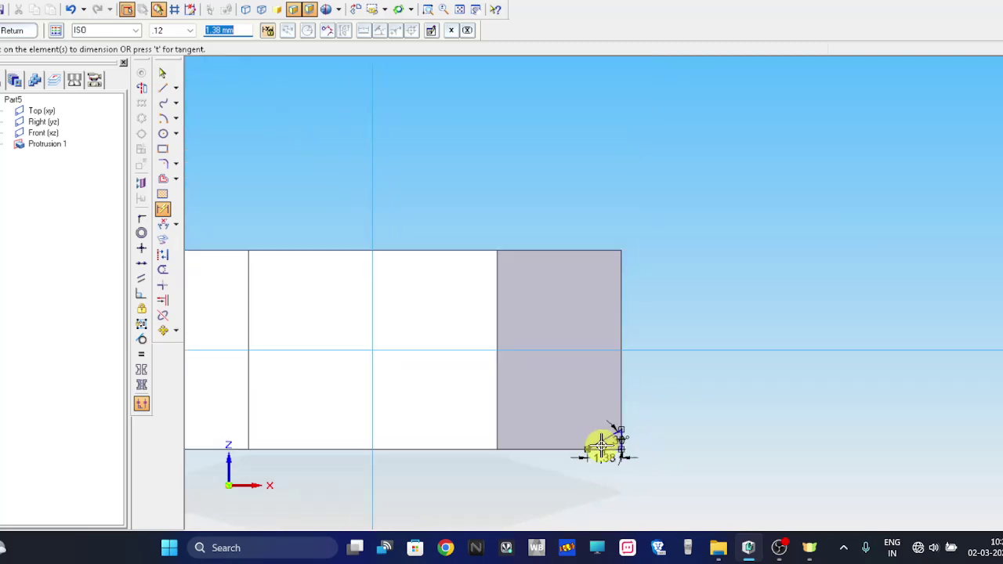
pyautogui.scroll(2, 600, 447)
pyautogui.scroll(1, 618, 463)
pyautogui.scroll(1, 626, 474)
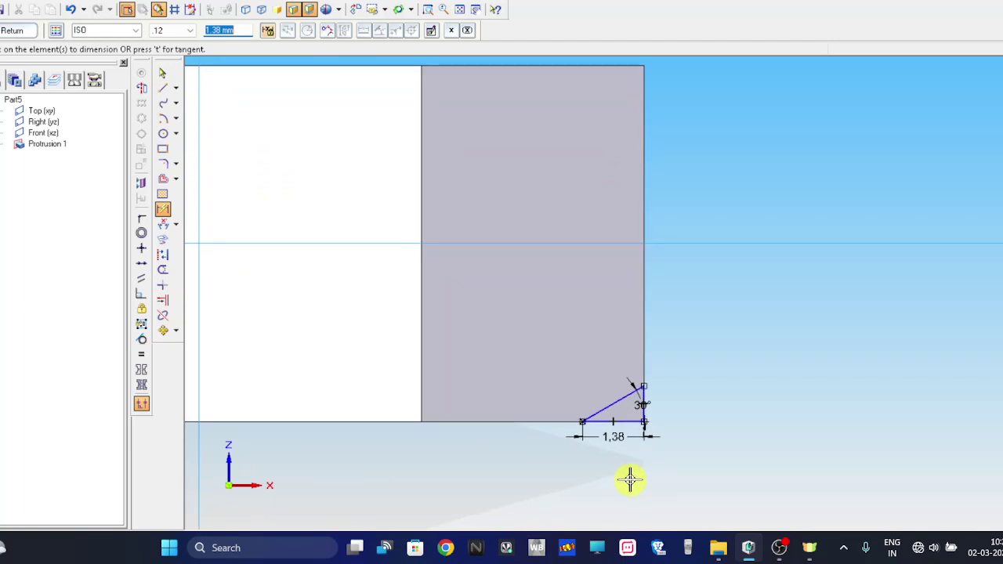
pyautogui.scroll(-2, 630, 479)
pyautogui.scroll(2, 609, 441)
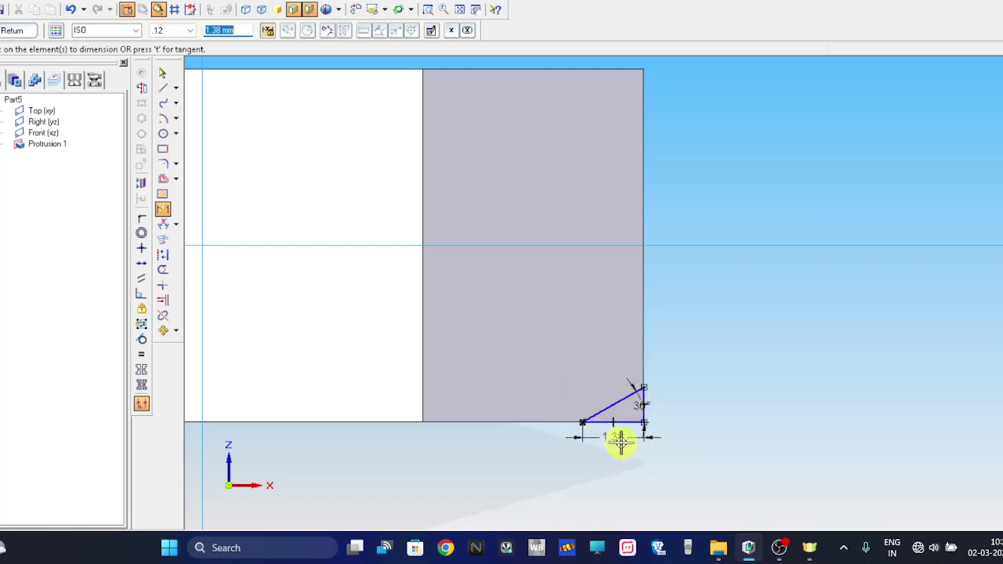
pyautogui.scroll(-1, 496, 447)
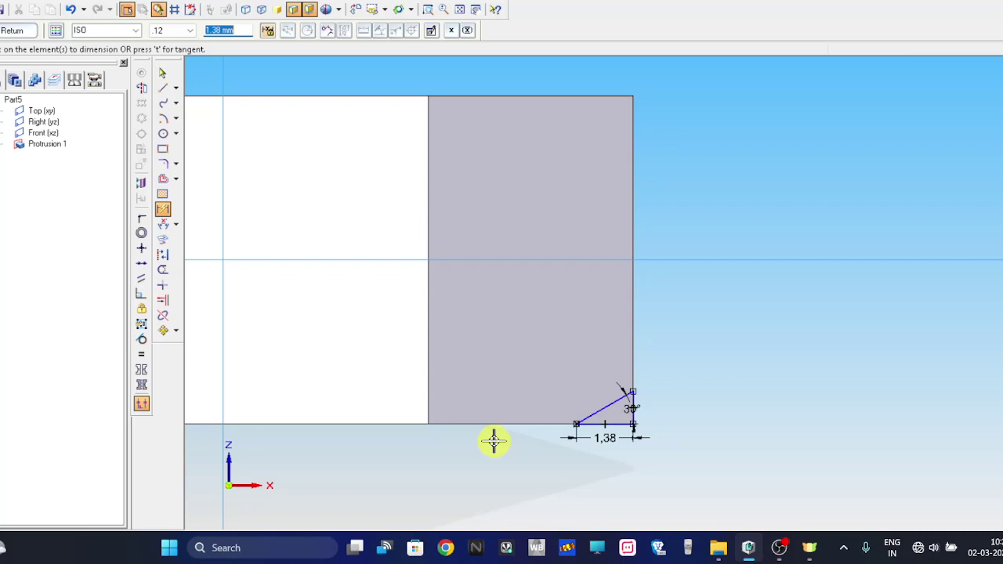
pyautogui.scroll(-3, 481, 340)
pyautogui.scroll(-1, 489, 324)
pyautogui.scroll(1, 494, 329)
pyautogui.scroll(1, 509, 337)
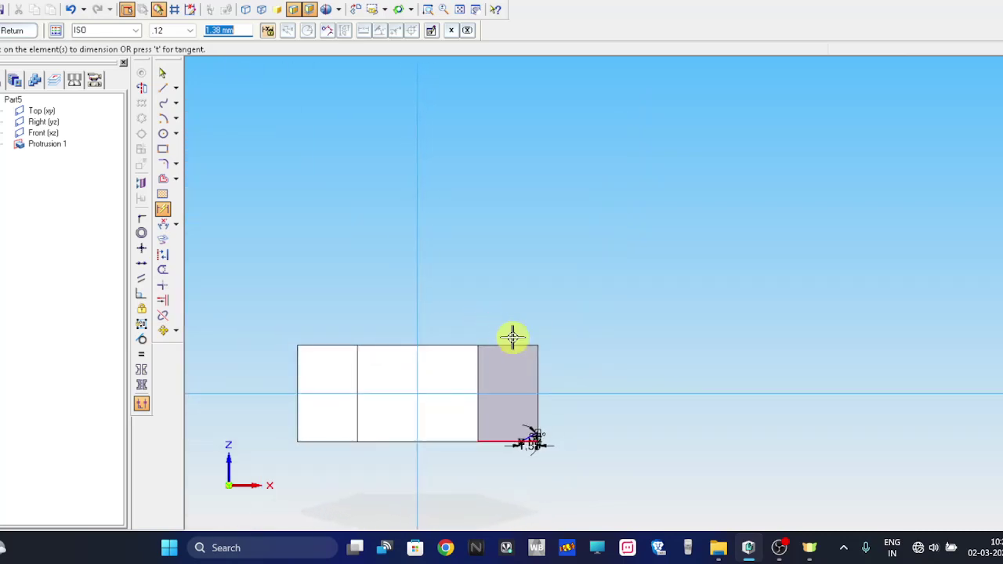
pyautogui.click(141, 88)
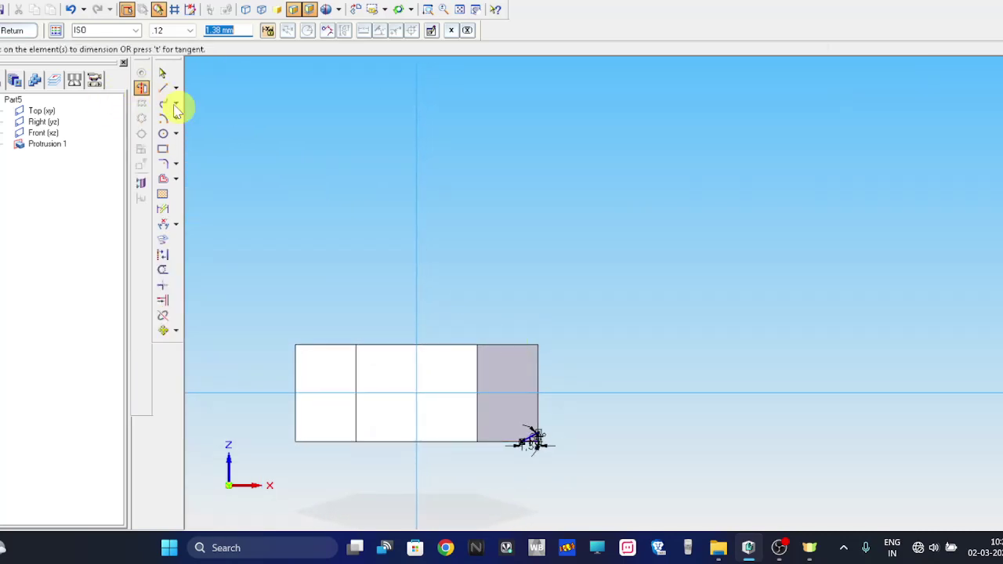
pyautogui.click(415, 218)
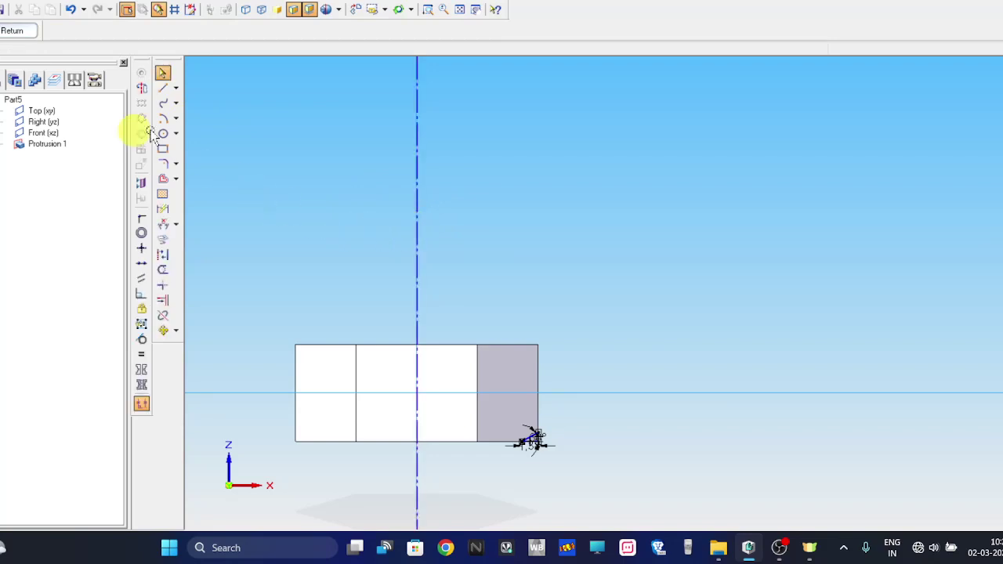
# - Finish the triangle sketch and revolve the chamfer cut a full 360°
pyautogui.click(6, 35)
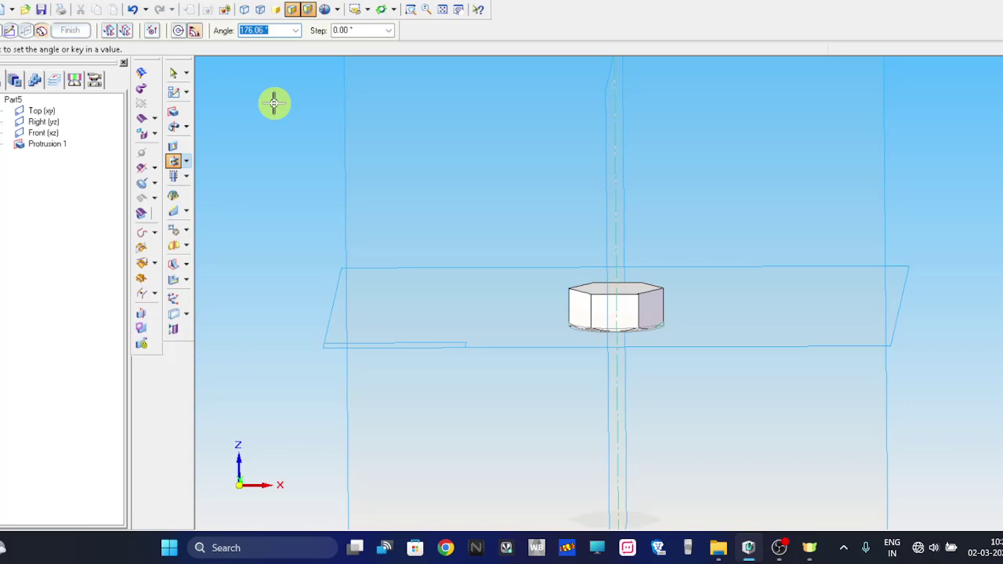
pyautogui.click(179, 33)
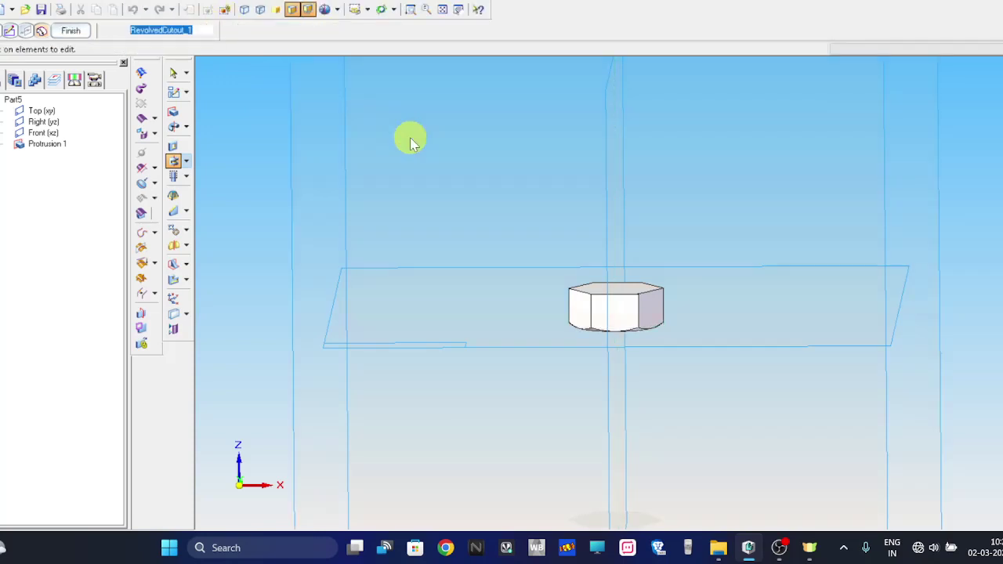
pyautogui.moveTo(448, 145); pyautogui.dragTo(447, 44, button='middle')
pyautogui.moveTo(540, 271)
pyautogui.mouseDown(button='middle')
pyautogui.moveTo(533, 224)
pyautogui.moveTo(544, 186)
pyautogui.moveTo(559, 206)
pyautogui.moveTo(595, 436)
pyautogui.moveTo(663, 385)
pyautogui.moveTo(694, 423)
pyautogui.moveTo(689, 396)
pyautogui.moveTo(705, 425)
pyautogui.moveTo(660, 352)
pyautogui.moveTo(682, 432)
pyautogui.moveTo(655, 321)
pyautogui.moveTo(600, 262)
pyautogui.moveTo(603, 284)
pyautogui.mouseUp(button='middle')
pyautogui.scroll(-3, 681, 391)
pyautogui.scroll(3, 682, 432)
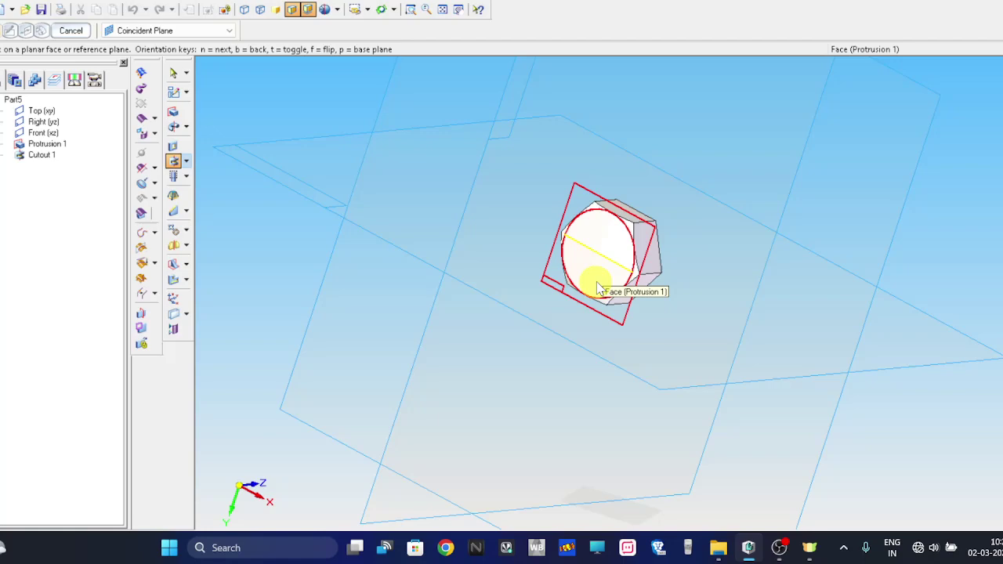
# - Mirror Cutout 1 across the mid plane so both nut faces are chamfered
pyautogui.hotkey('ctrl', 'i')
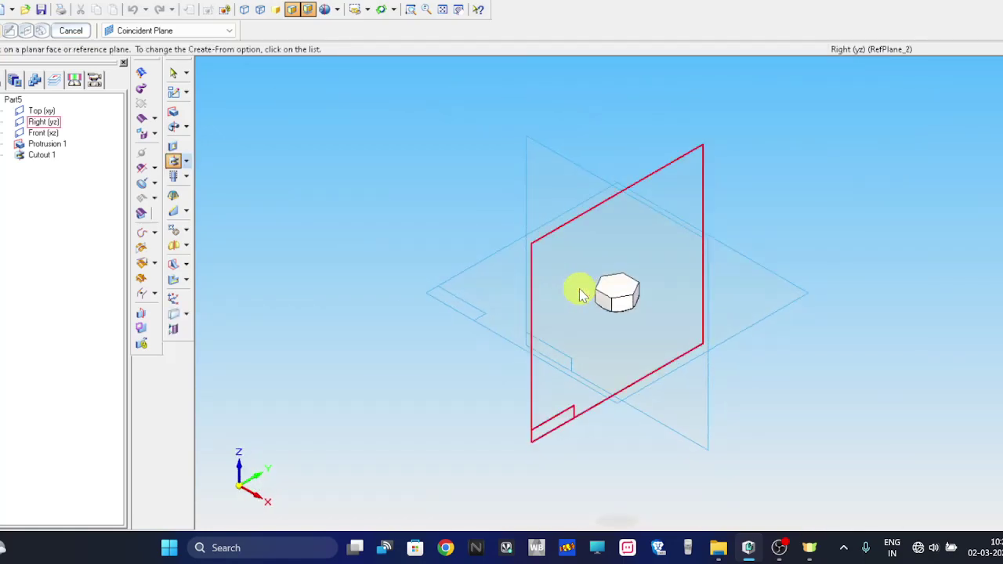
pyautogui.moveTo(593, 308)
pyautogui.mouseDown(button='middle')
pyautogui.moveTo(600, 302)
pyautogui.moveTo(620, 347)
pyautogui.moveTo(555, 269)
pyautogui.moveTo(572, 312)
pyautogui.mouseUp(button='middle')
pyautogui.scroll(3, 564, 290)
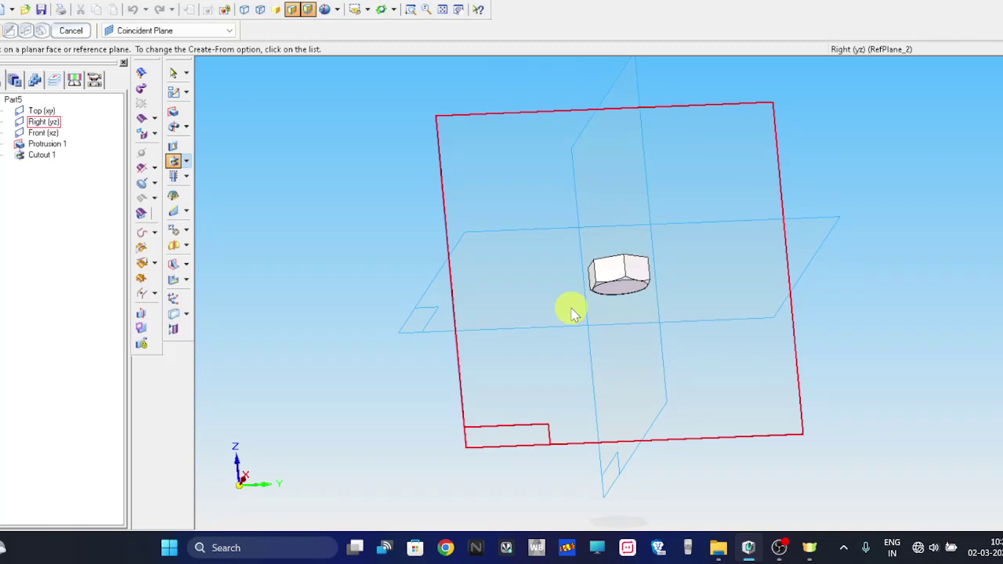
pyautogui.hotkey('ctrl', 'f')
pyautogui.scroll(3, 560, 331)
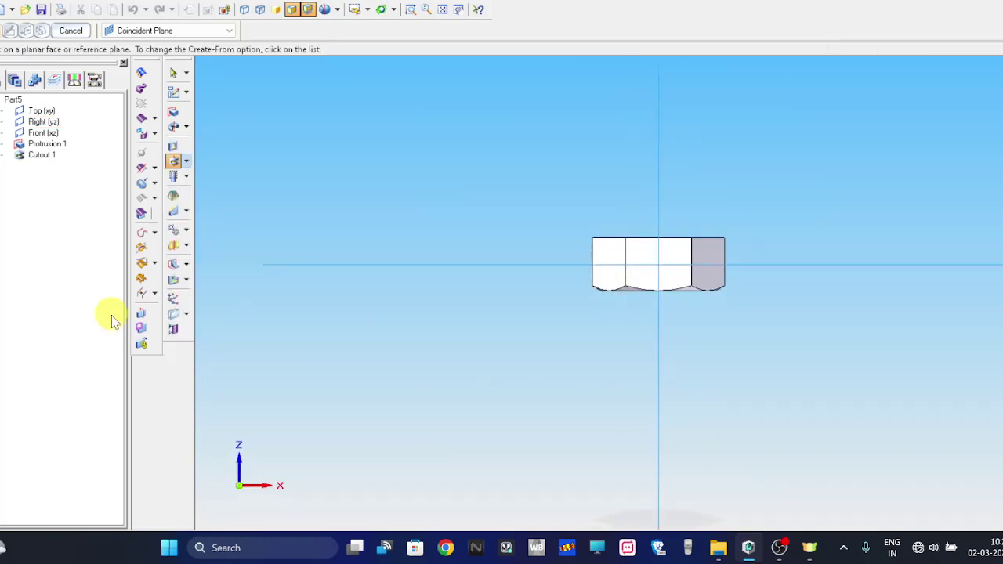
pyautogui.click(176, 229)
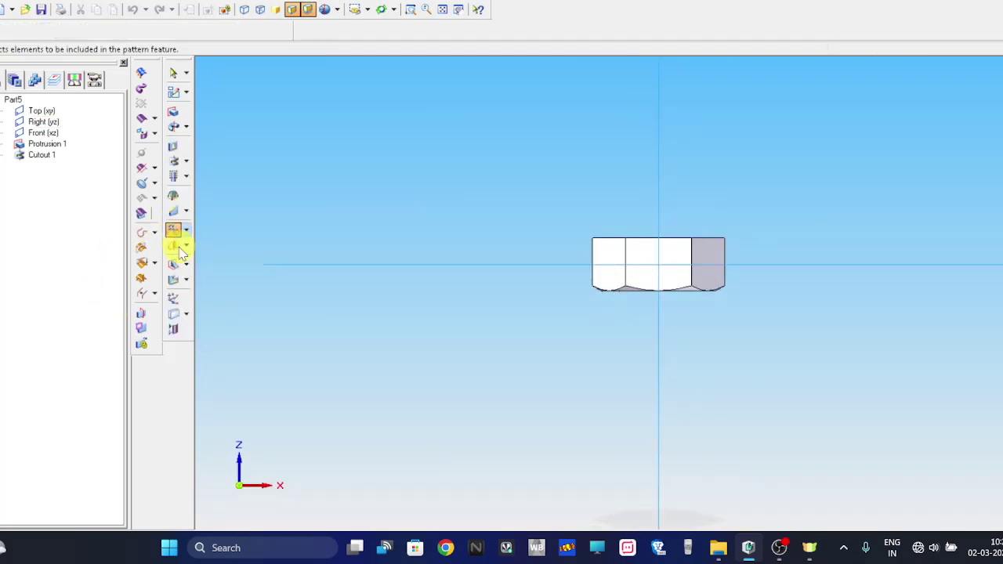
pyautogui.click(42, 156)
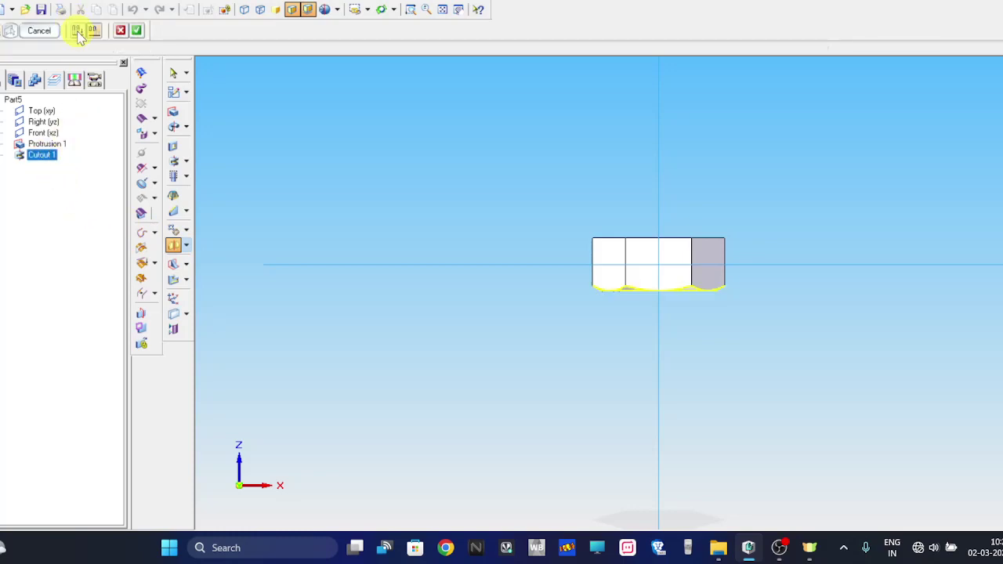
pyautogui.click(137, 33)
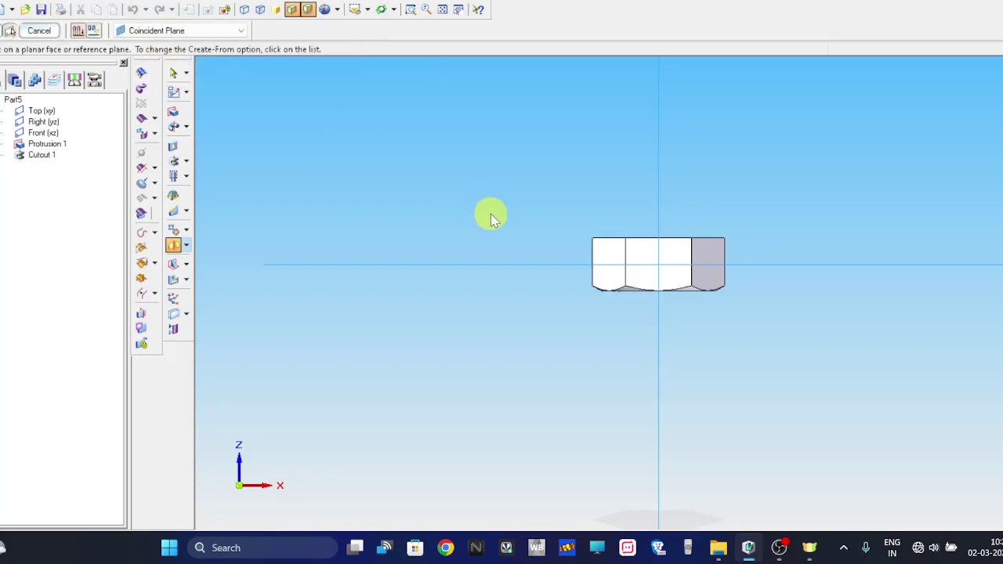
pyautogui.click(541, 264)
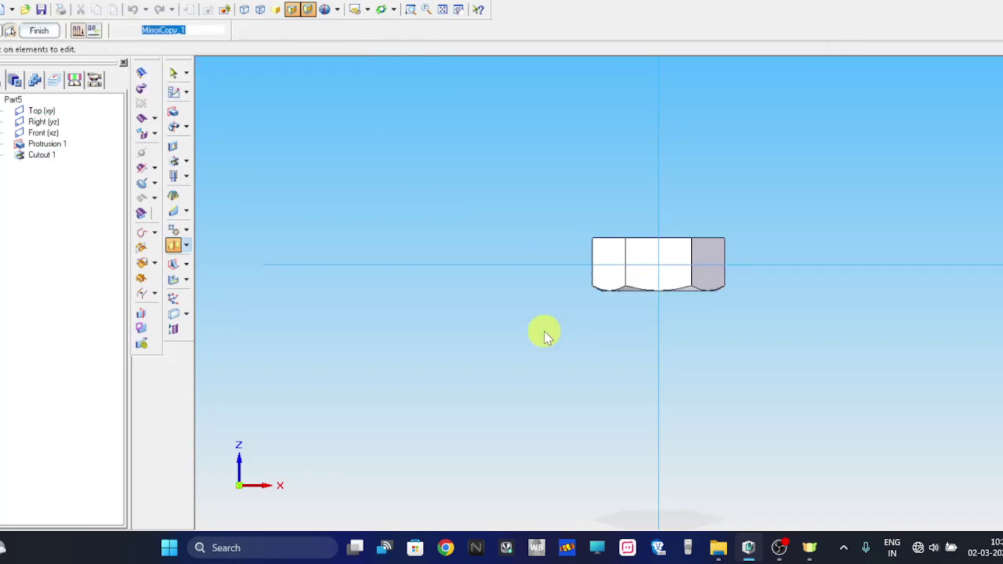
pyautogui.moveTo(542, 334)
pyautogui.mouseDown(button='middle')
pyautogui.moveTo(521, 165)
pyautogui.moveTo(540, 99)
pyautogui.moveTo(535, 58)
pyautogui.moveTo(583, 266)
pyautogui.moveTo(530, 199)
pyautogui.moveTo(535, 120)
pyautogui.moveTo(488, 151)
pyautogui.mouseUp(button='middle')
# - Turn the view toward the nut's round top face and start a Hole feature
pyautogui.hotkey('ctrl', 'f')
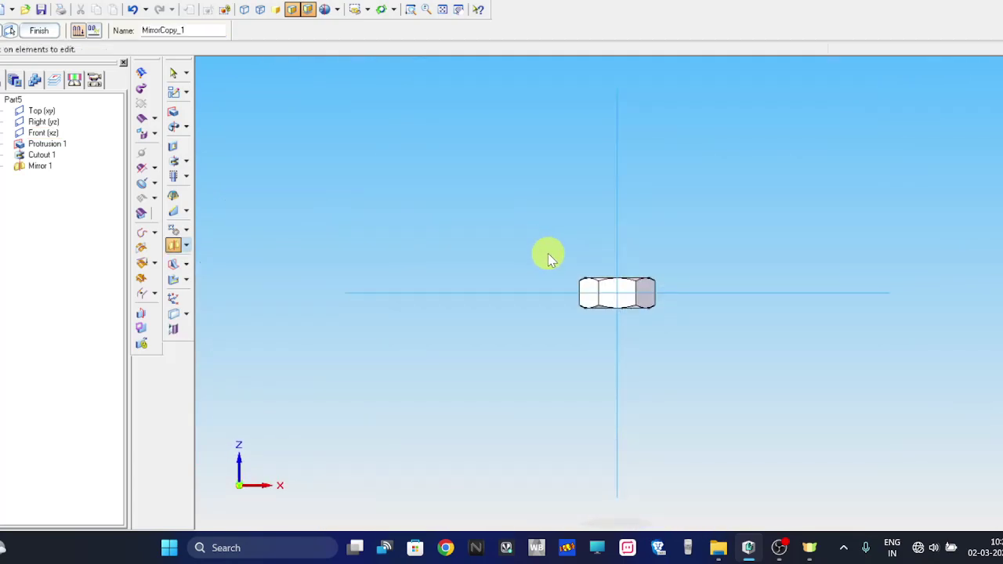
pyautogui.scroll(2, 546, 253)
pyautogui.scroll(1, 582, 300)
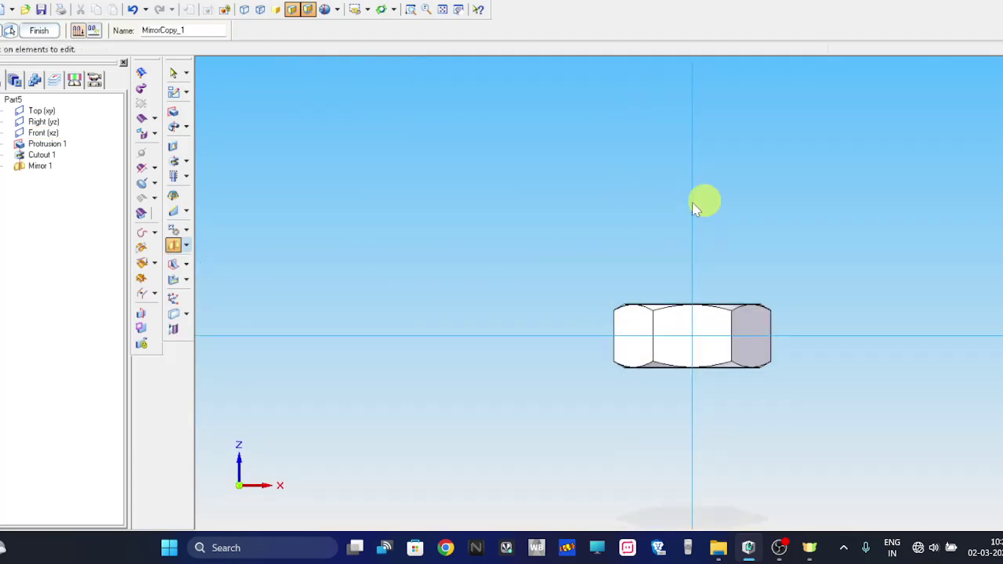
pyautogui.moveTo(754, 192)
pyautogui.mouseDown(button='middle')
pyautogui.moveTo(729, 306)
pyautogui.moveTo(709, 319)
pyautogui.moveTo(777, 246)
pyautogui.moveTo(789, 264)
pyautogui.moveTo(787, 245)
pyautogui.mouseUp(button='middle')
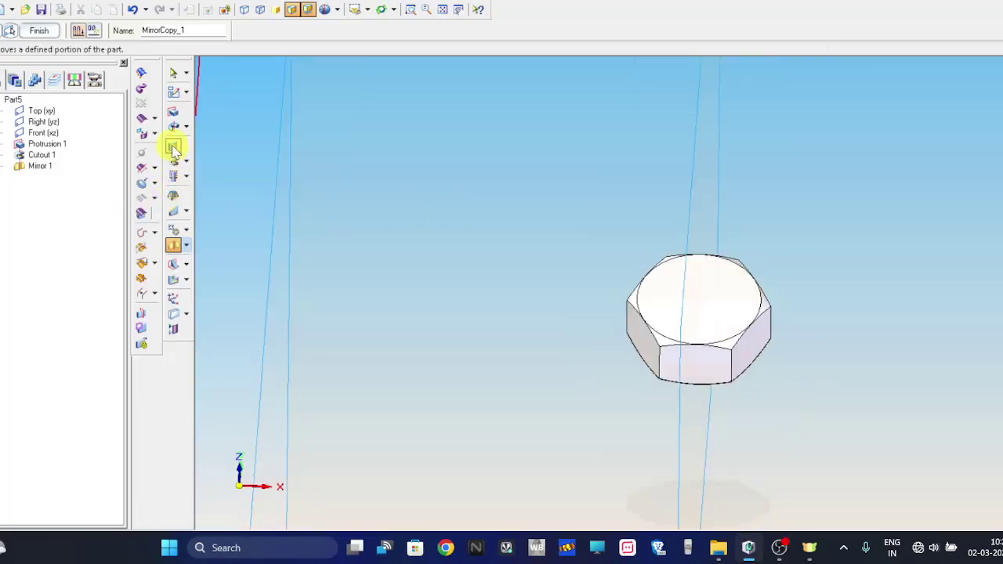
pyautogui.click(191, 175)
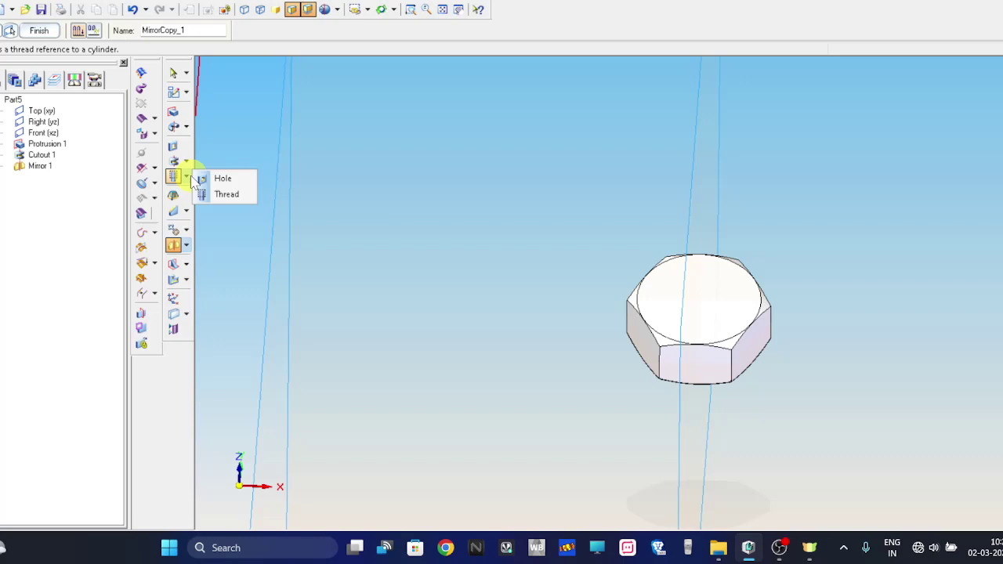
# - Set up a threaded 10 mm M10 hole on the nut's top face, running to the hole extent
pyautogui.click(672, 308)
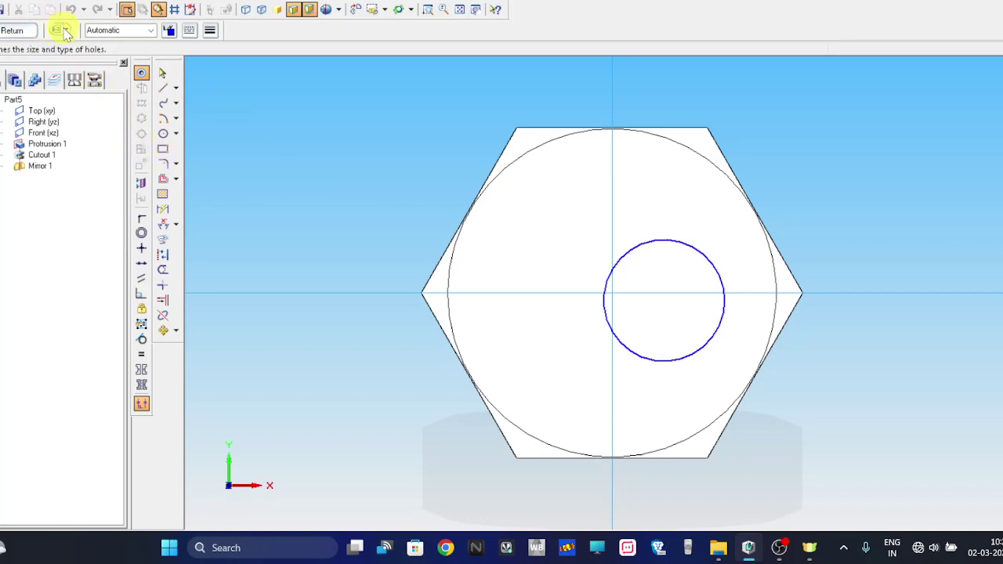
pyautogui.click(56, 28)
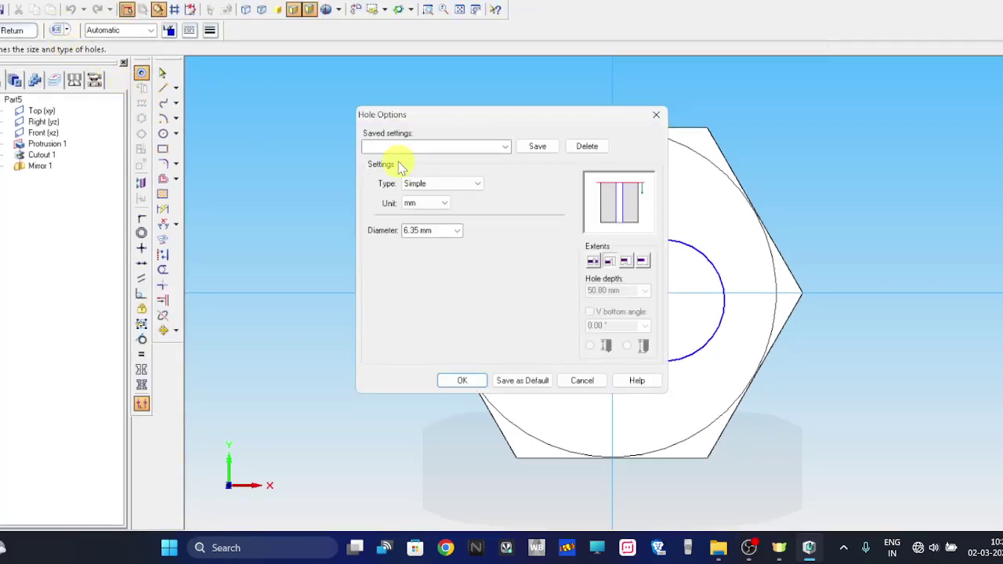
pyautogui.click(417, 192)
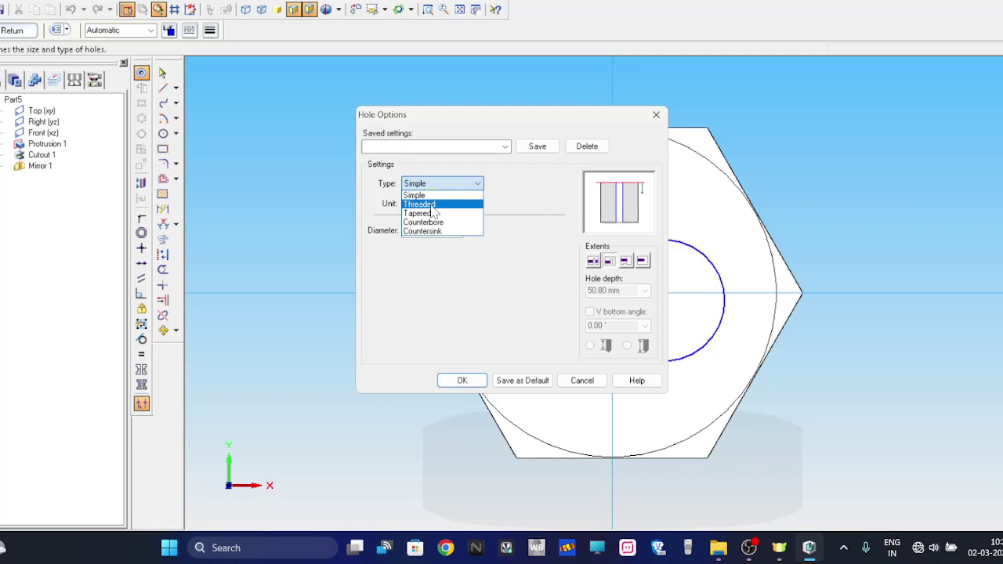
pyautogui.click(435, 203)
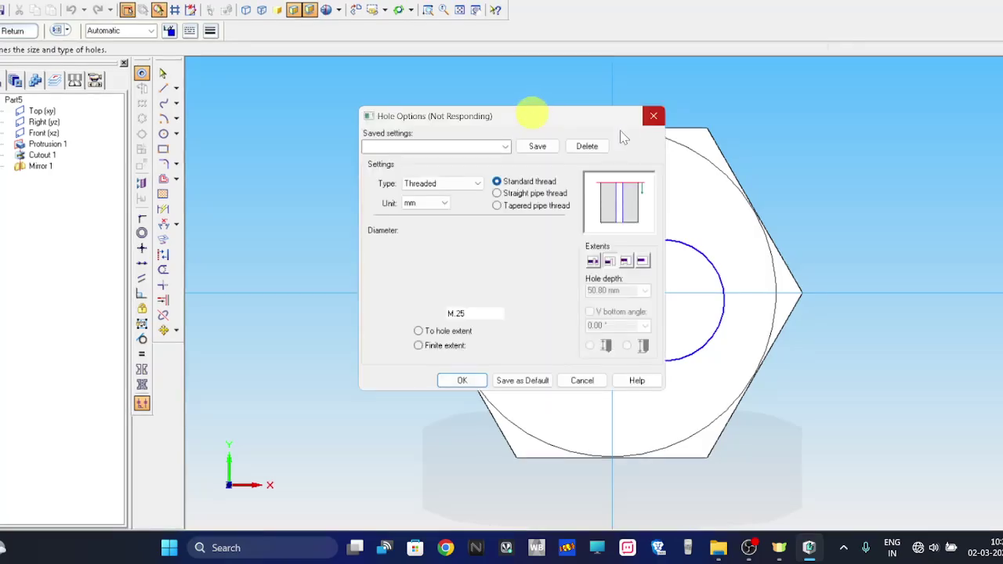
pyautogui.click(511, 249)
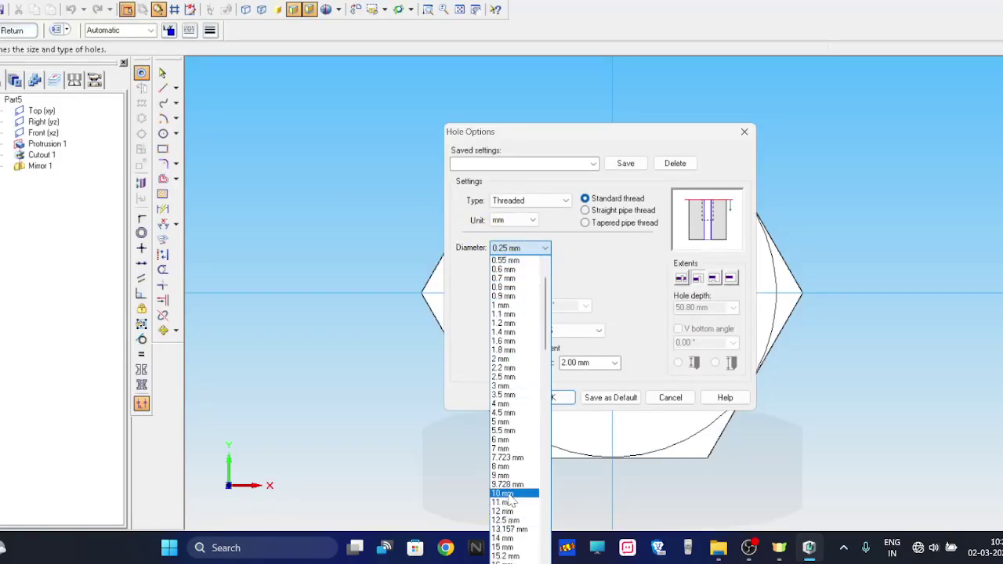
pyautogui.click(506, 493)
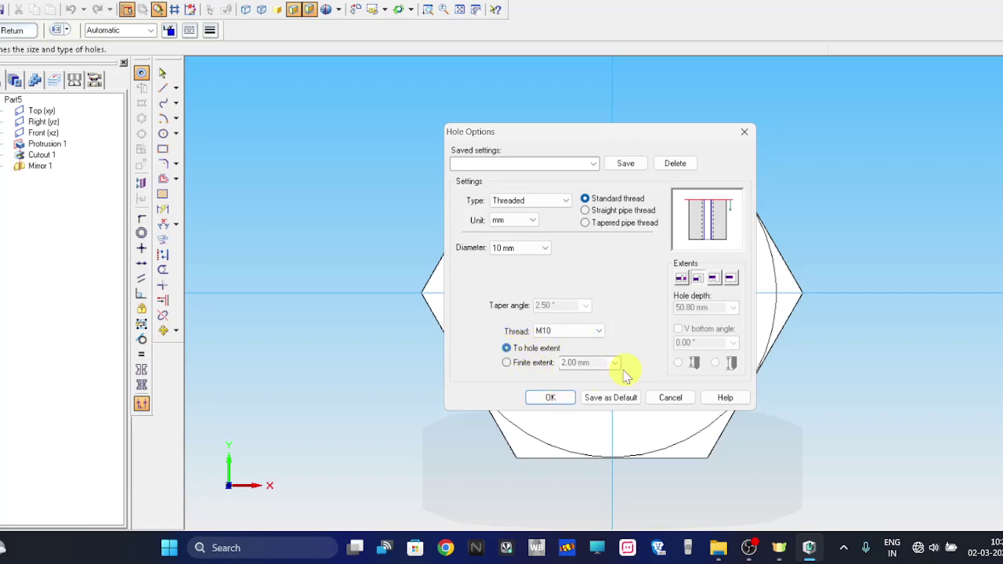
# - Place the threaded hole at the nut's centre, remove the stray circle, and finish Hole 1
pyautogui.click(546, 401)
pyautogui.click(554, 398)
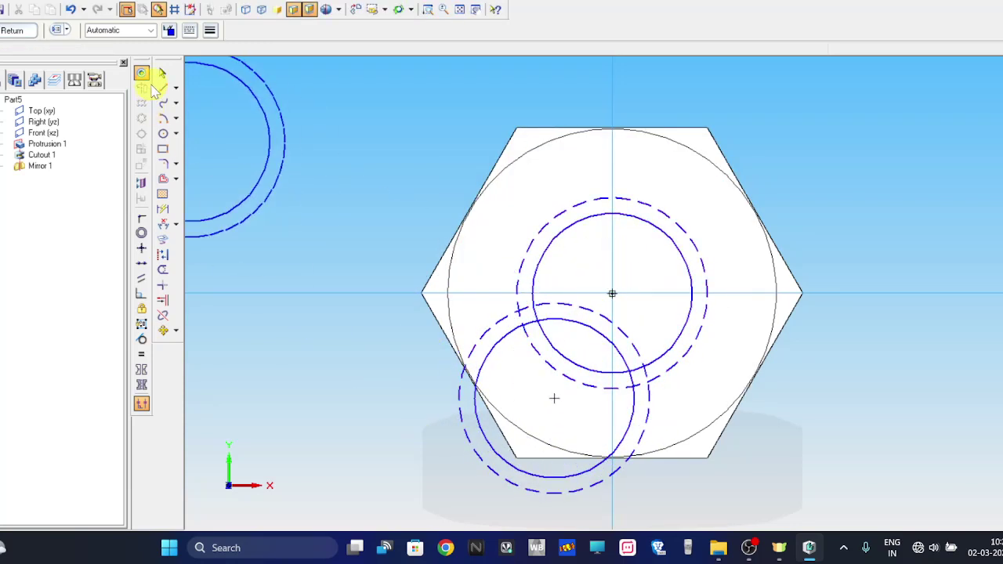
pyautogui.click(164, 74)
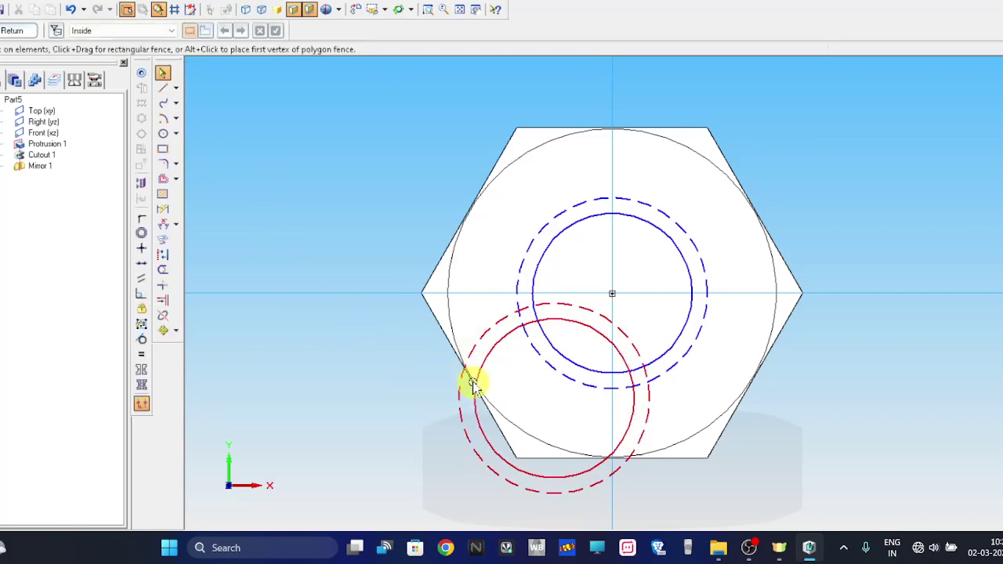
pyautogui.click(477, 380)
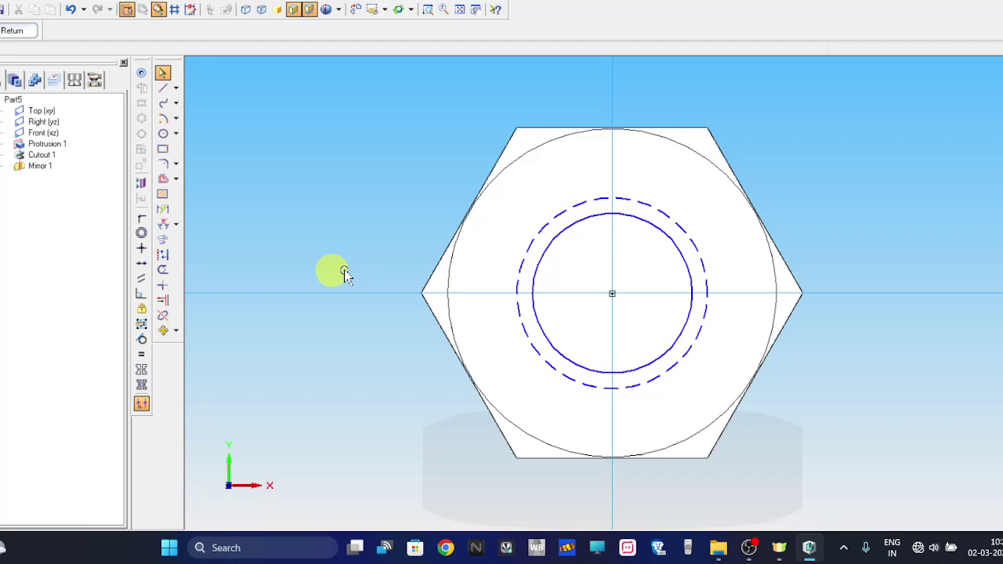
pyautogui.click(11, 30)
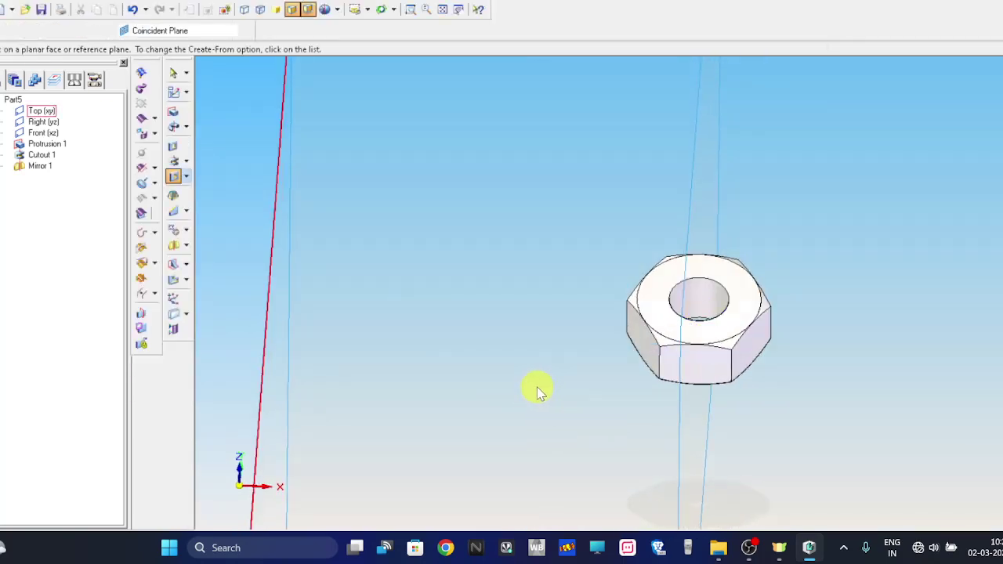
pyautogui.moveTo(537, 392)
pyautogui.mouseDown(button='middle')
pyautogui.moveTo(515, 271)
pyautogui.moveTo(538, 196)
pyautogui.moveTo(707, 143)
pyautogui.moveTo(723, 258)
pyautogui.moveTo(645, 327)
pyautogui.moveTo(560, 307)
pyautogui.moveTo(593, 316)
pyautogui.moveTo(638, 291)
pyautogui.mouseUp(button='middle')
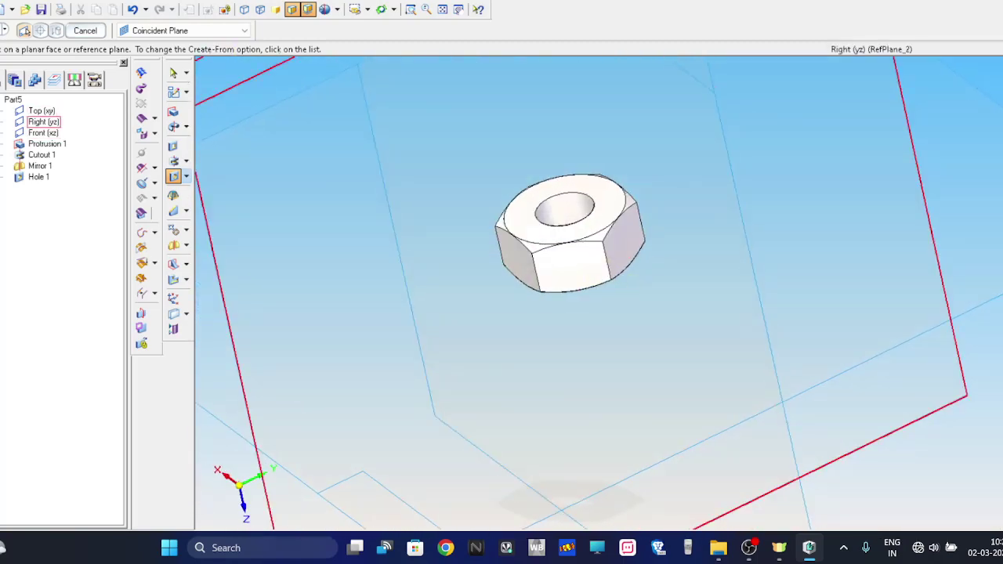
# - Give the part the title 'Nut M10' and save it as Nut M10.par
pyautogui.press('Escape')
pyautogui.click(146, 75)
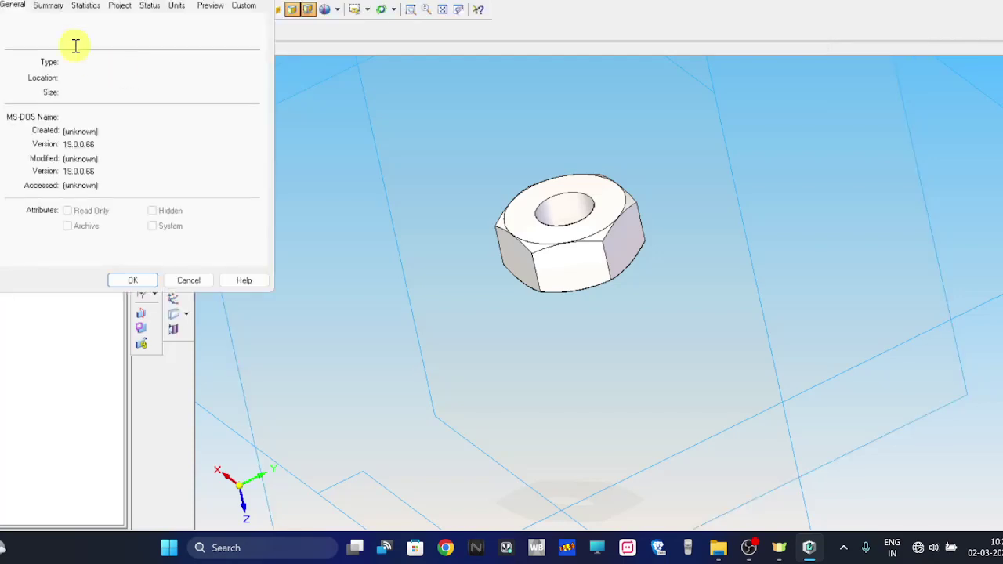
pyautogui.click(47, 6)
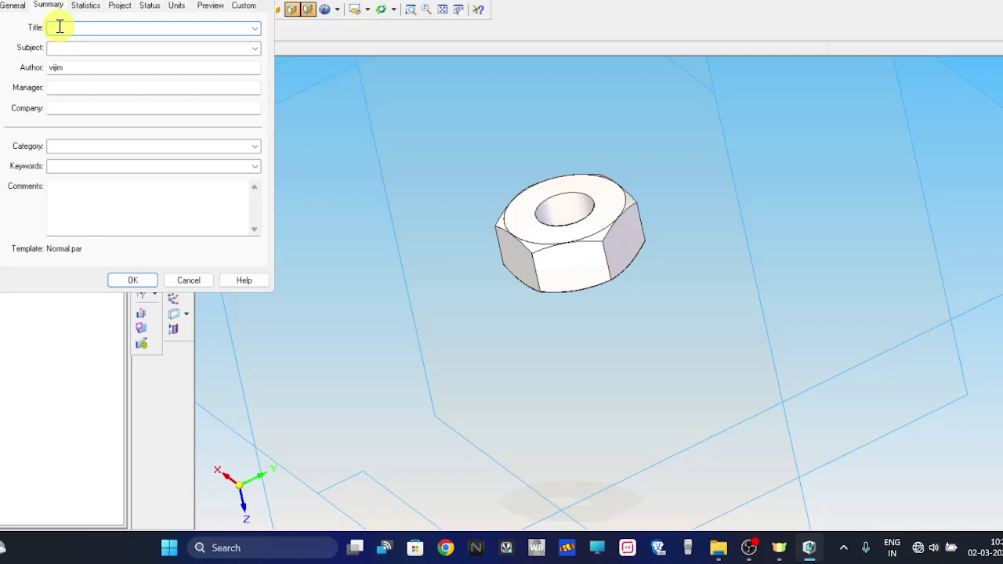
pyautogui.write('Nut ')
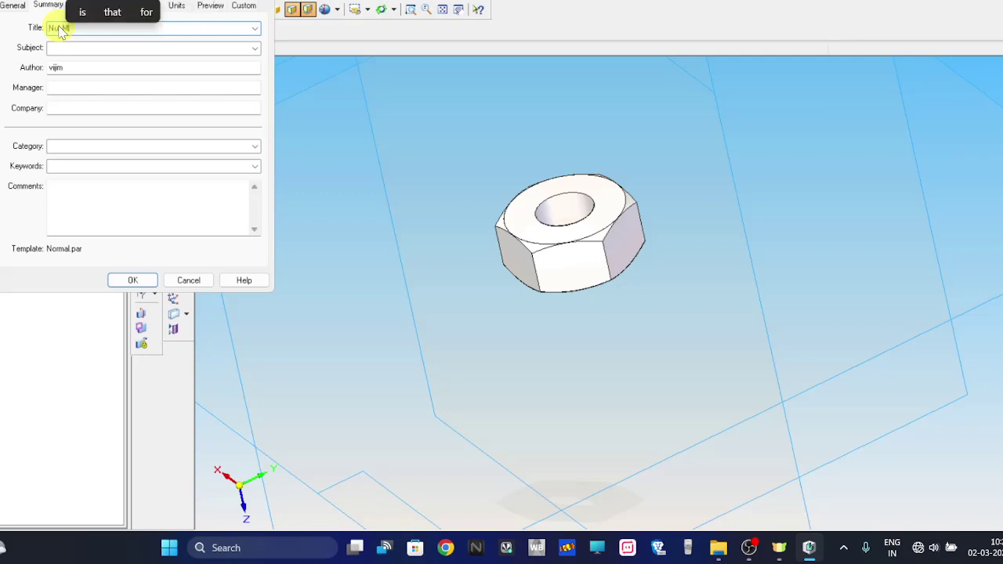
pyautogui.write('M10')
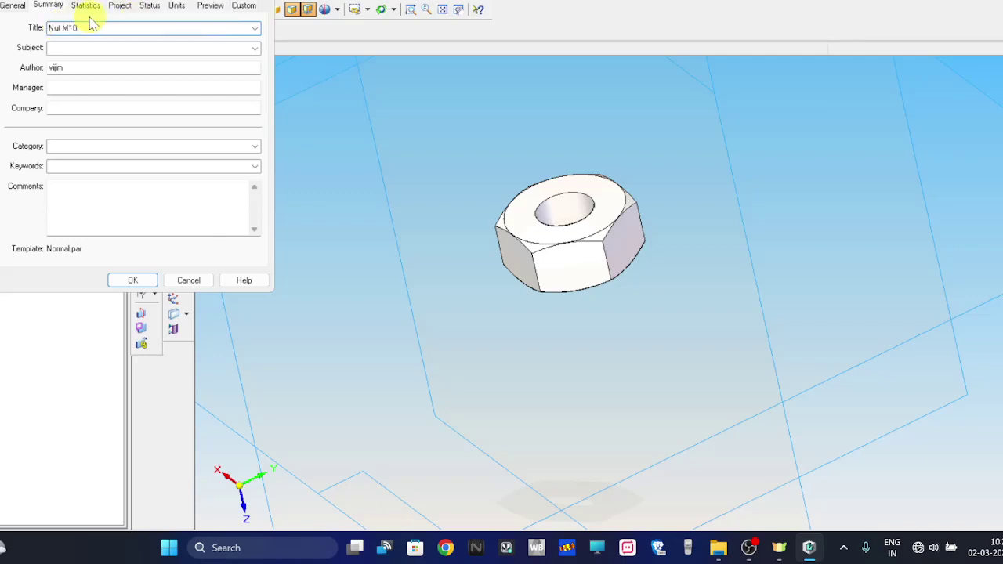
pyautogui.click(135, 282)
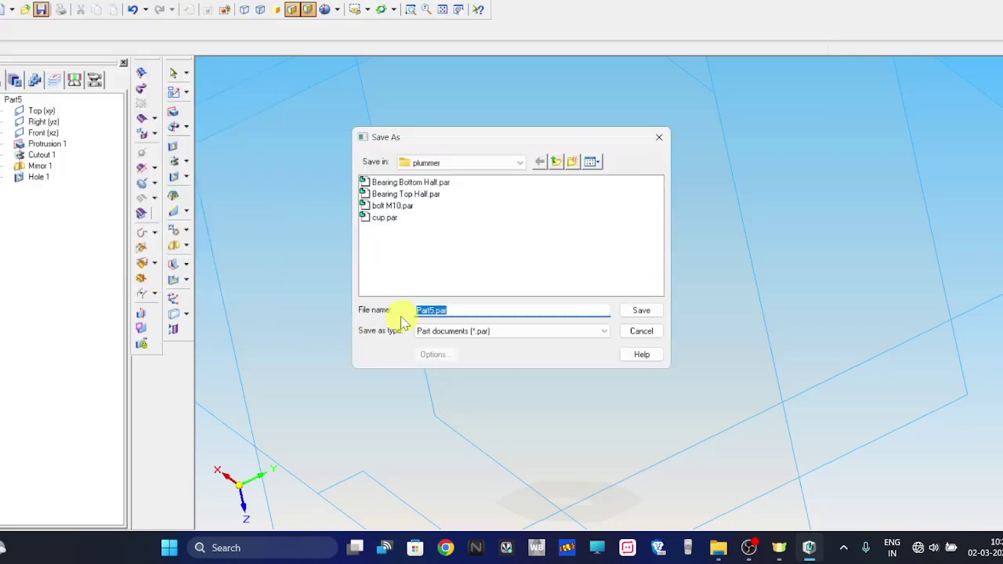
pyautogui.write('Nut M10')
pyautogui.click(641, 310)
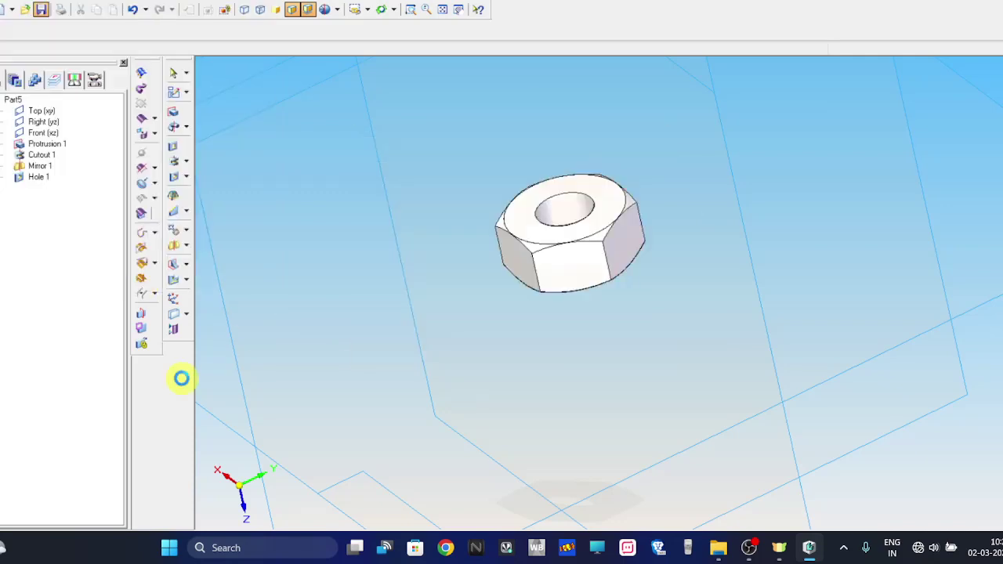
pyautogui.moveTo(340, 329); pyautogui.dragTo(517, 169, button='middle')
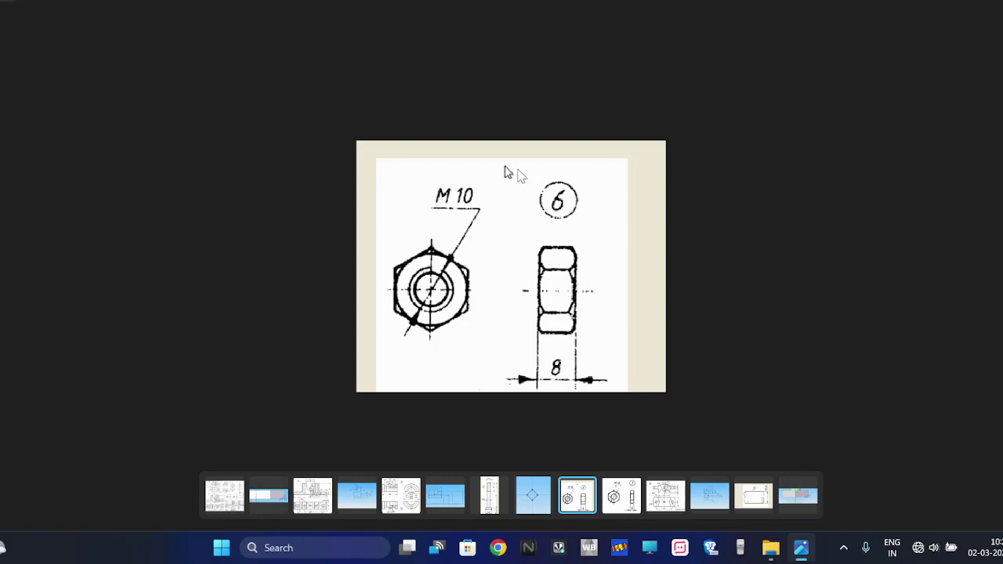
# - View the next drawing of the thinner 5 mm M10 lock nut, then close Photos
pyautogui.press('Right')
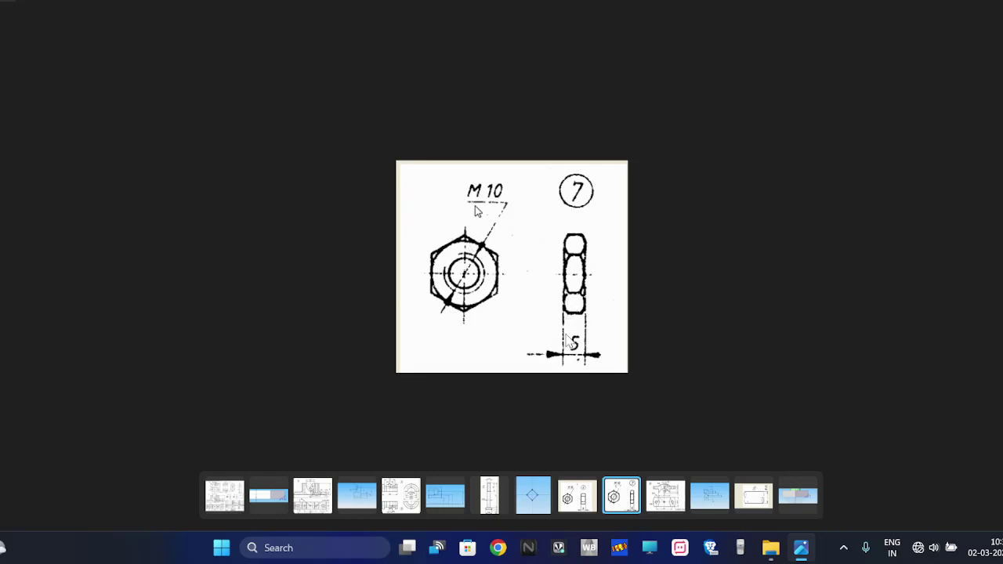
pyautogui.hotkey('alt', 'F4')
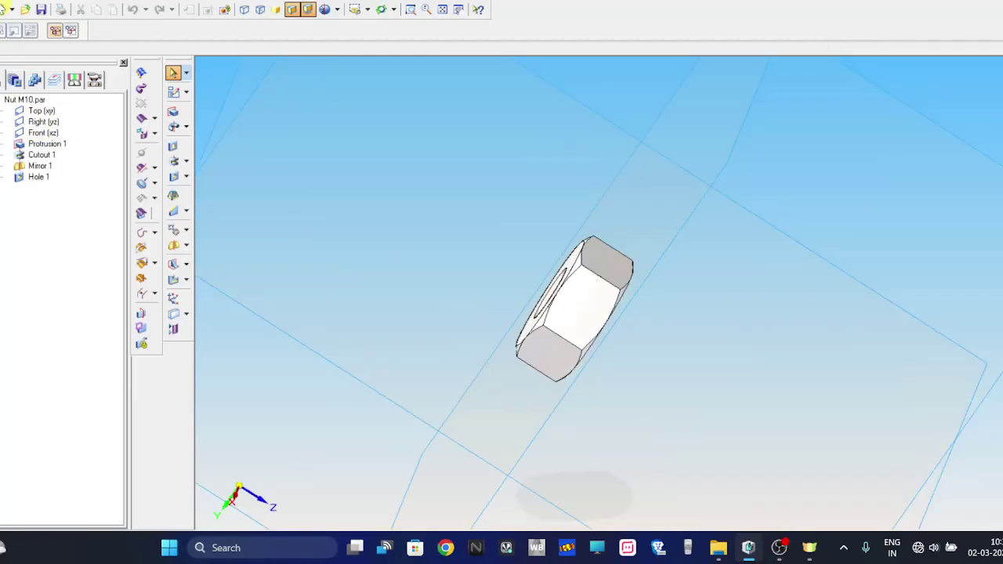
# - Save a copy of the part as Lock Nut M10
pyautogui.click(6, 4)
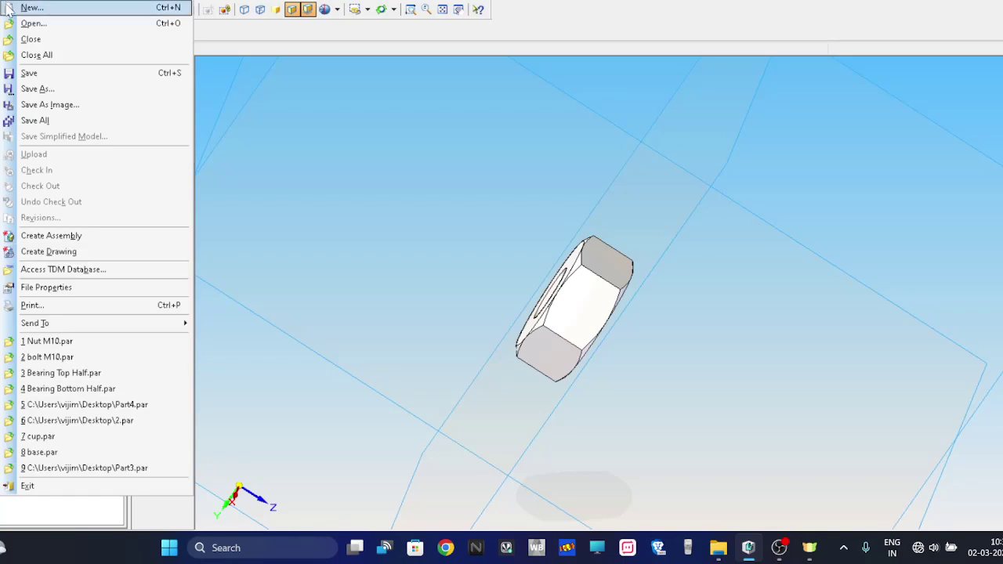
pyautogui.click(38, 88)
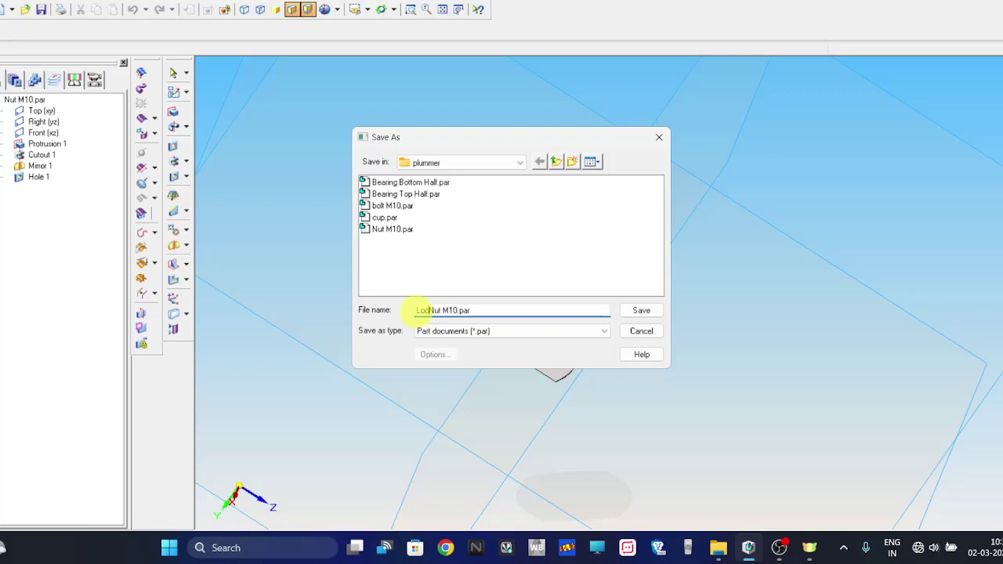
pyautogui.click(639, 311)
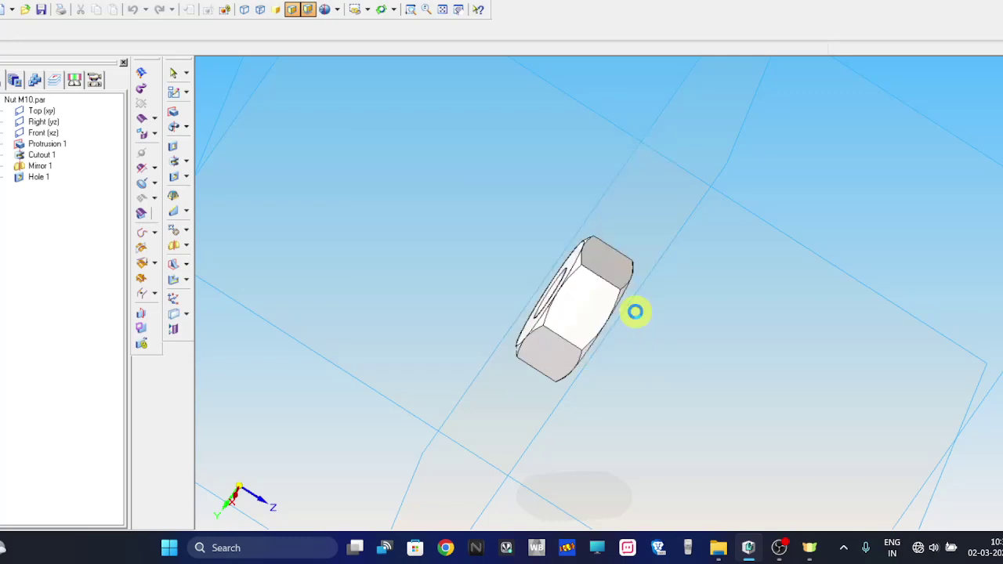
# - Change Protrusion 1's extent distance to 5 mm, then view the reference drawing
pyautogui.click(38, 146)
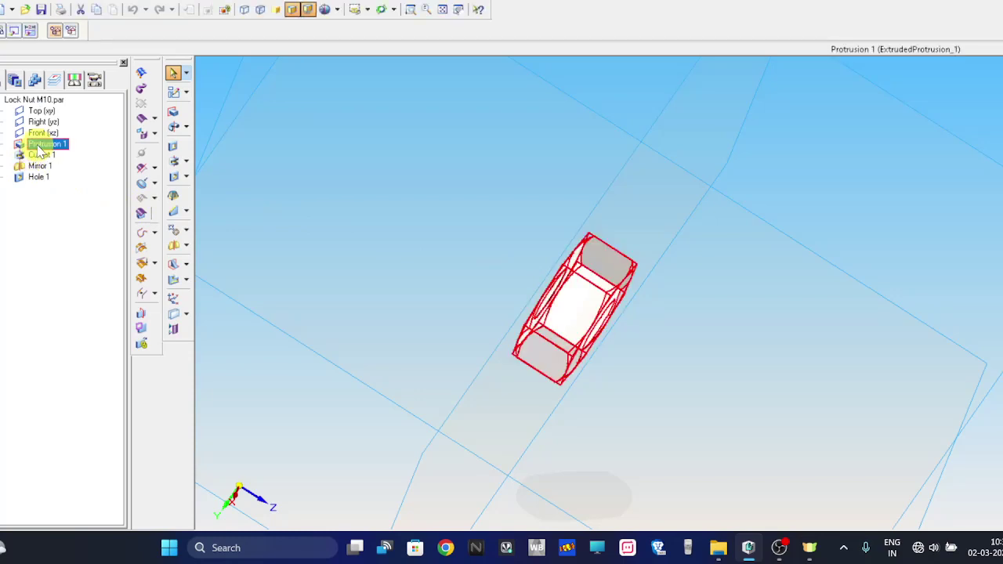
pyautogui.rightClick(39, 149)
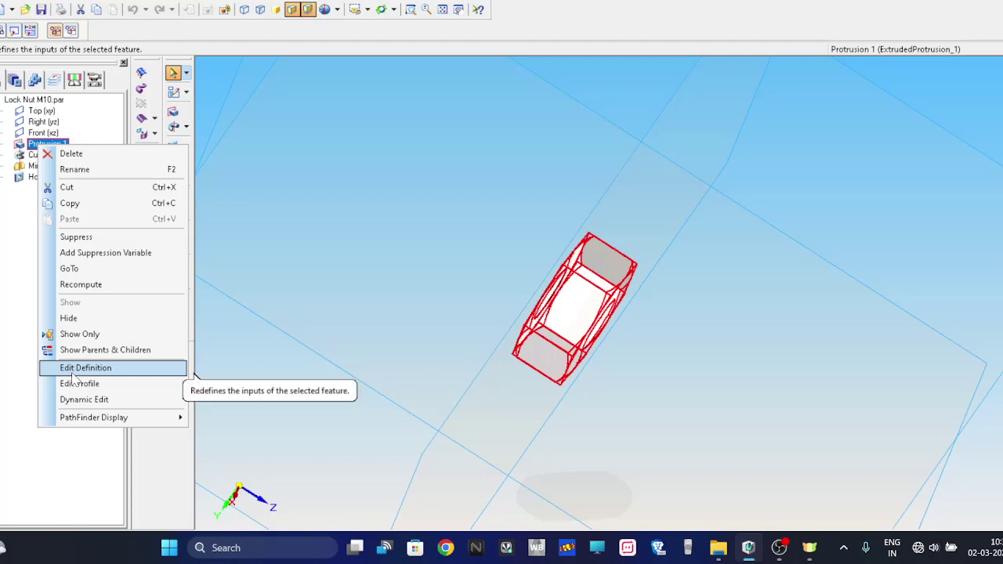
pyautogui.click(73, 373)
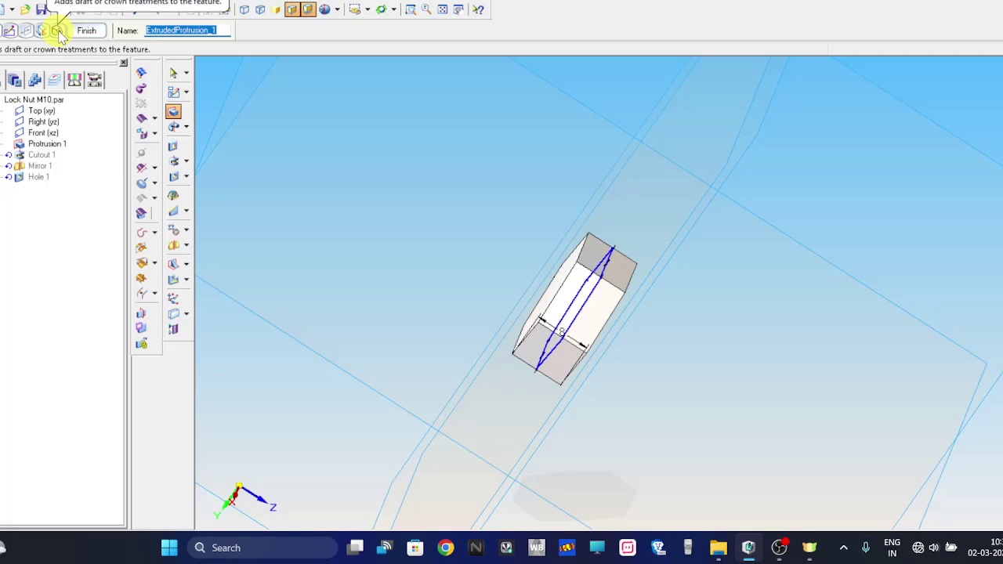
pyautogui.click(45, 34)
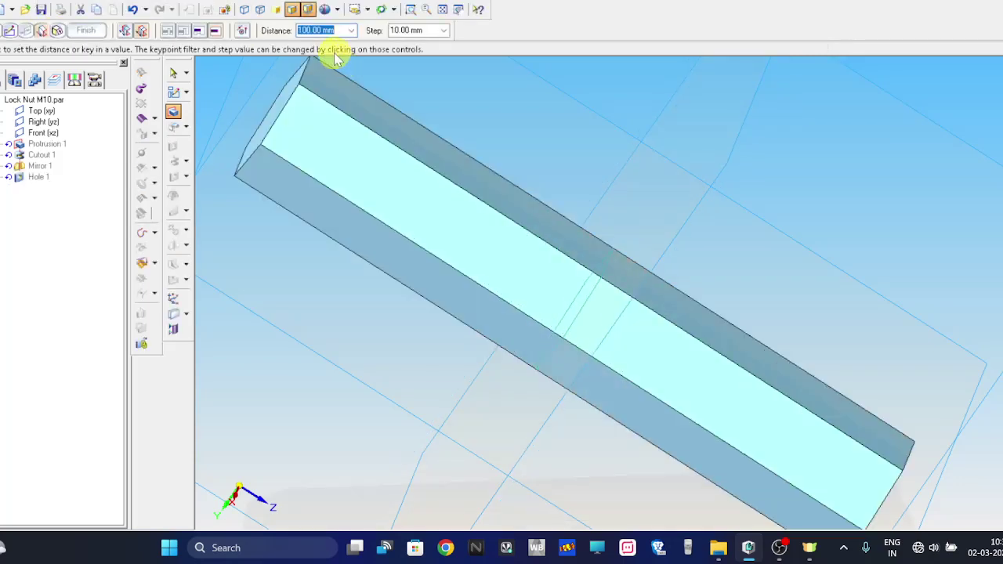
pyautogui.press('Return')
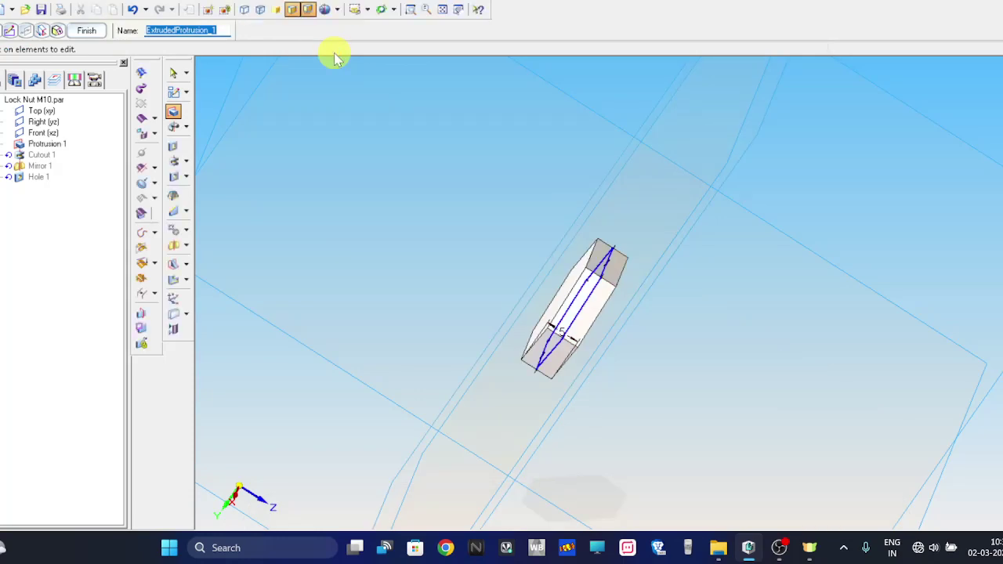
pyautogui.hotkey('alt', 'Tab')
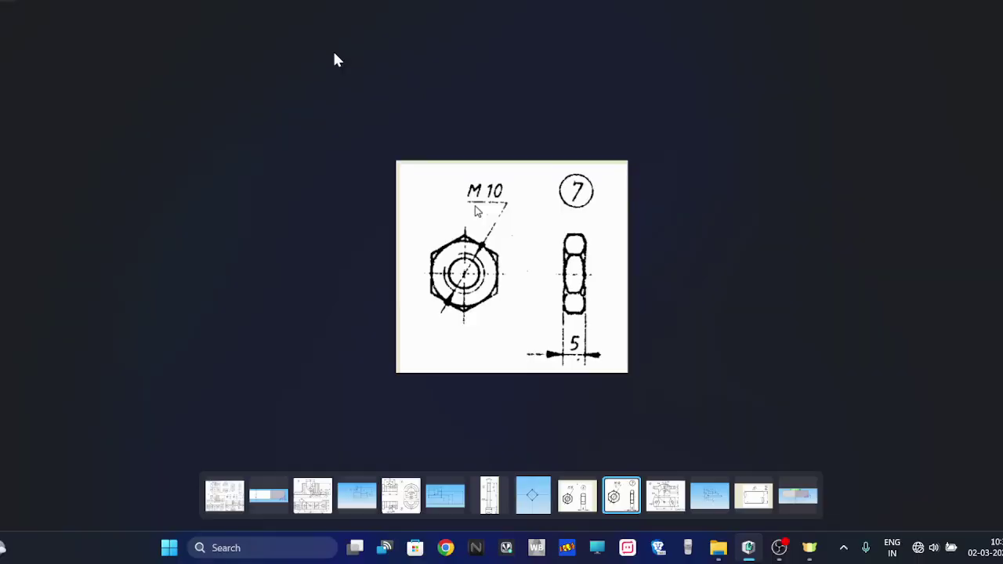
# - Return to the lock nut model and open Cutout 1's profile for editing
pyautogui.hotkey('alt', 'Tab')
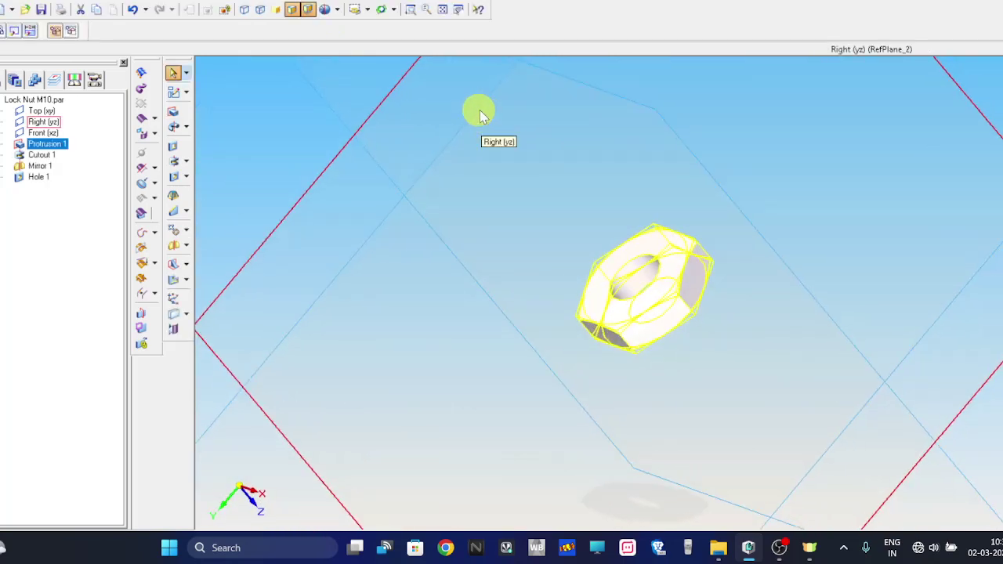
pyautogui.rightClick(492, 134)
pyautogui.click(443, 146)
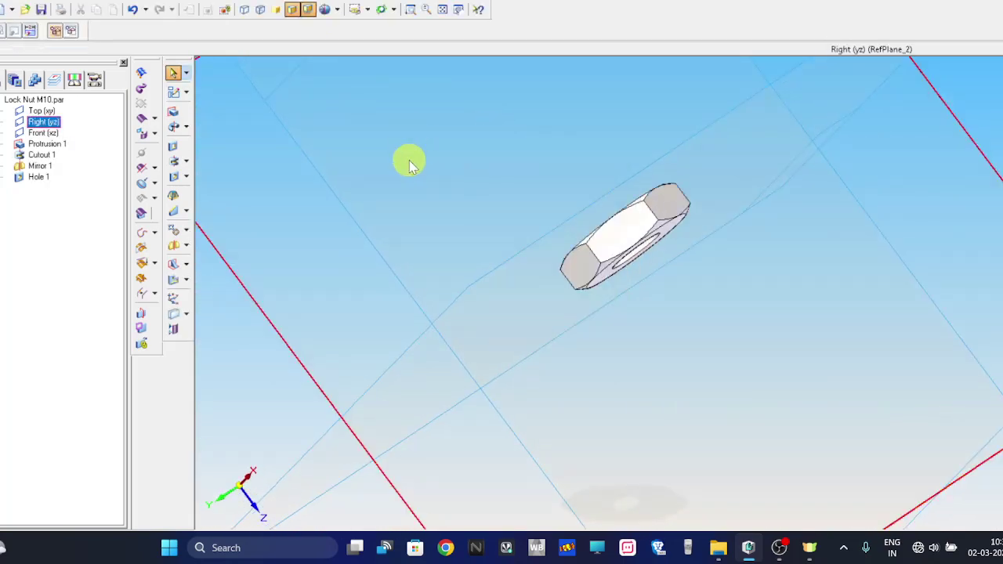
pyautogui.click(94, 177)
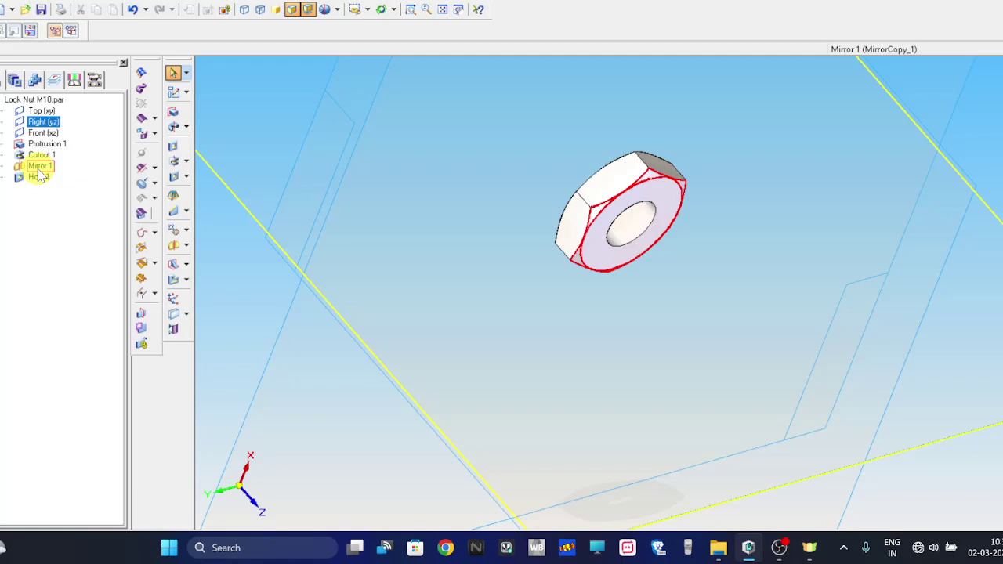
pyautogui.rightClick(43, 161)
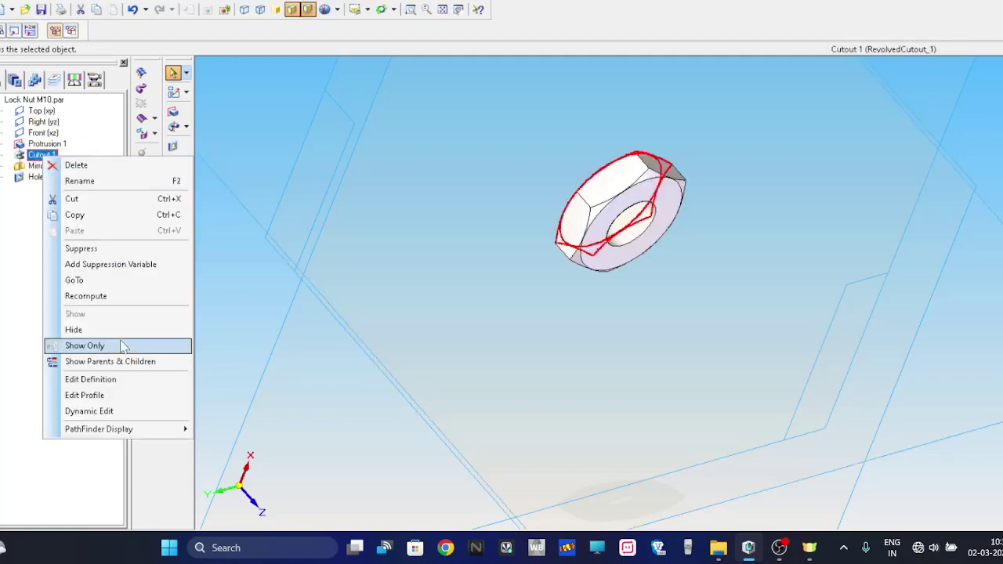
pyautogui.click(102, 396)
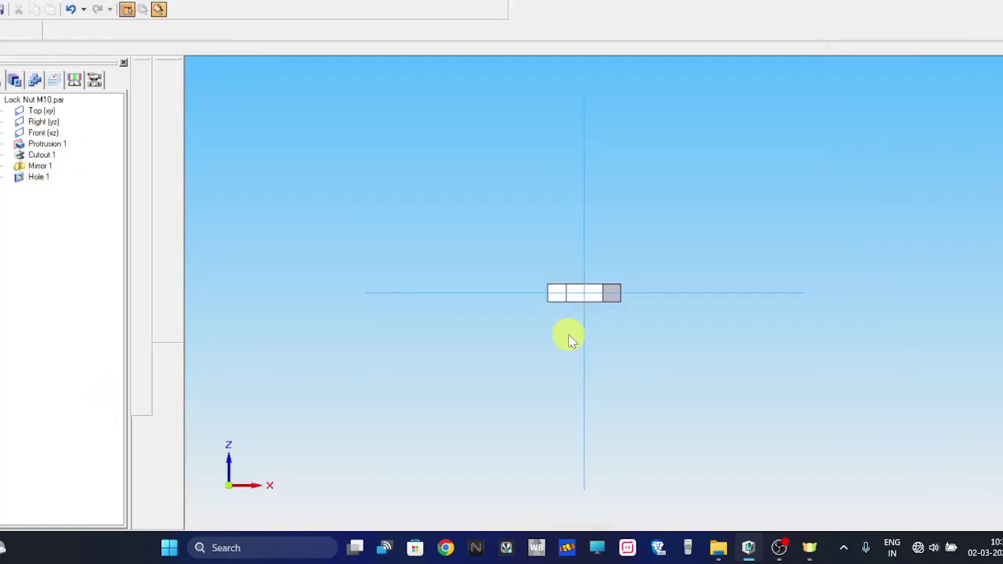
# - Review the 30°/1.38 chamfer profile, close the sketch, and inspect the rebuilt 5 mm nut
pyautogui.scroll(3, 576, 368)
pyautogui.scroll(1, 588, 423)
pyautogui.scroll(3, 737, 251)
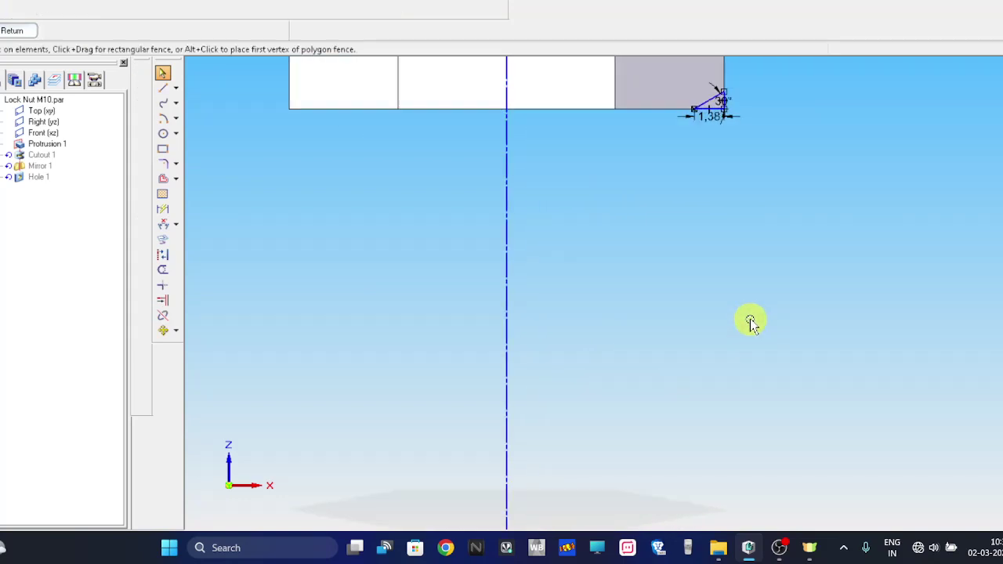
pyautogui.scroll(1, 752, 321)
pyautogui.keyDown('shift'); pyautogui.moveTo(665, 196); pyautogui.dragTo(636, 307, button='middle'); pyautogui.keyUp('shift')
pyautogui.scroll(2, 637, 287)
pyautogui.scroll(-1, 645, 311)
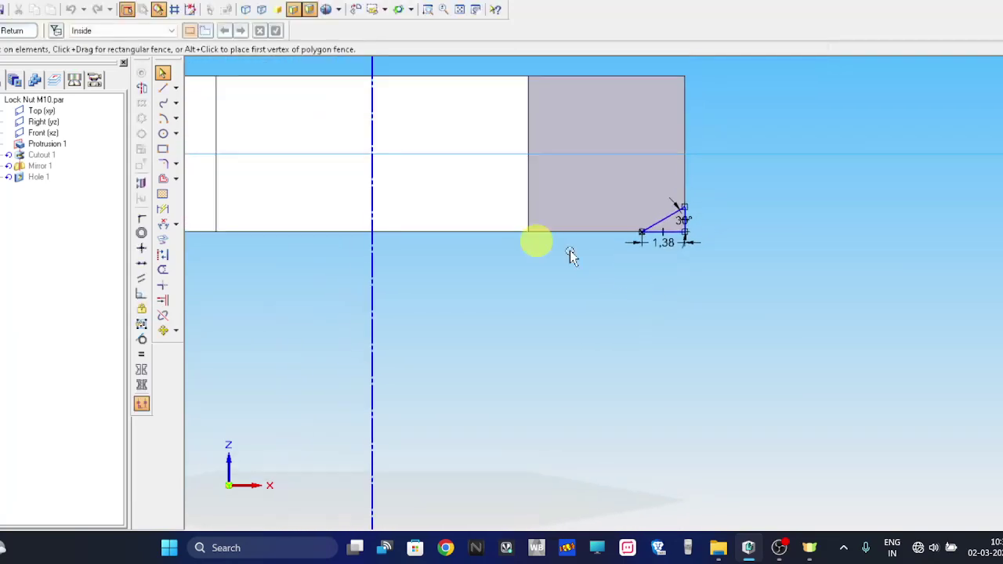
pyautogui.click(13, 31)
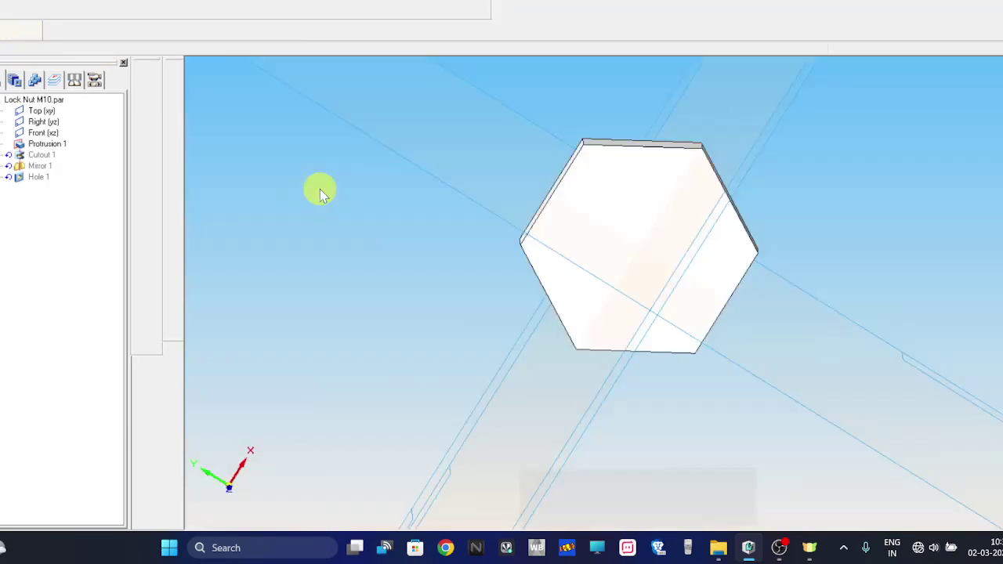
pyautogui.moveTo(510, 231)
pyautogui.mouseDown(button='middle')
pyautogui.moveTo(511, 349)
pyautogui.moveTo(537, 354)
pyautogui.moveTo(698, 243)
pyautogui.moveTo(700, 224)
pyautogui.mouseUp(button='middle')
# - View the lock nut from the front and save the Lock Nut M10 part
pyautogui.hotkey('ctrl', 'f')
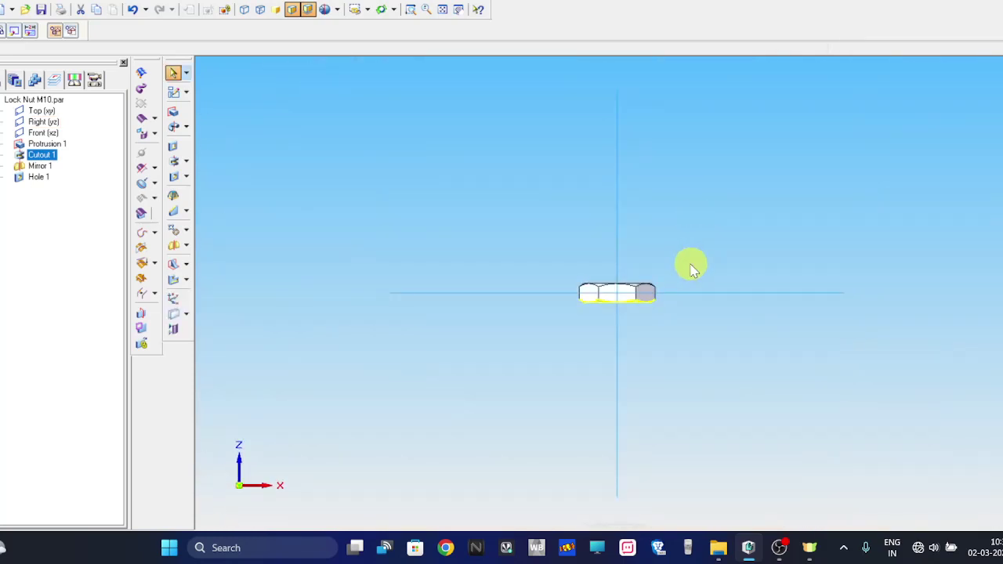
pyautogui.scroll(3, 692, 269)
pyautogui.rightClick(624, 262)
pyautogui.click(589, 208)
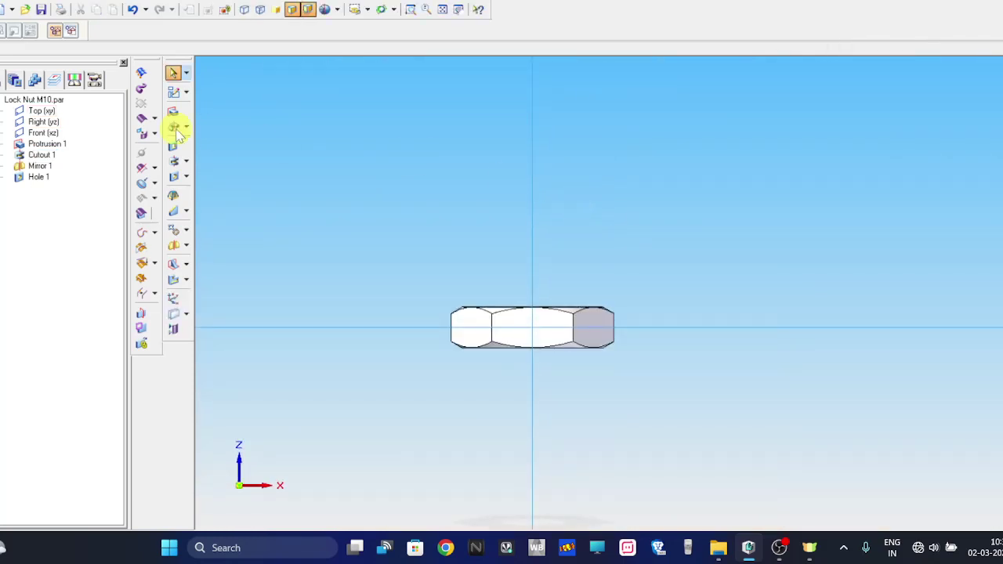
pyautogui.click(41, 10)
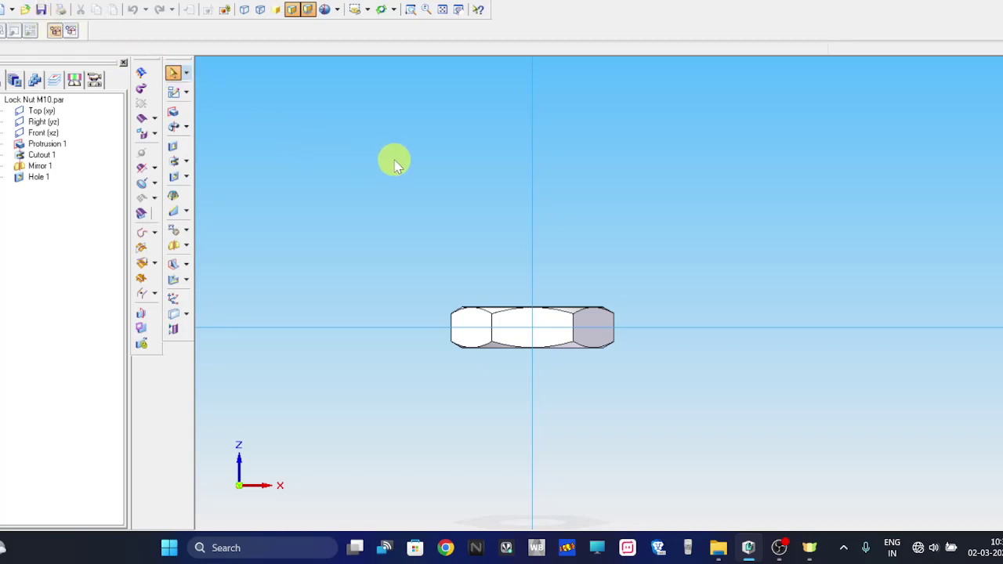
# - Inspect the finished lock nut from isometric, underside, front and top views
pyautogui.hotkey('ctrl', 'i')
pyautogui.moveTo(419, 213)
pyautogui.mouseDown(button='middle')
pyautogui.moveTo(419, 122)
pyautogui.moveTo(544, 168)
pyautogui.moveTo(562, 152)
pyautogui.moveTo(577, 105)
pyautogui.moveTo(592, 238)
pyautogui.moveTo(559, 155)
pyautogui.mouseUp(button='middle')
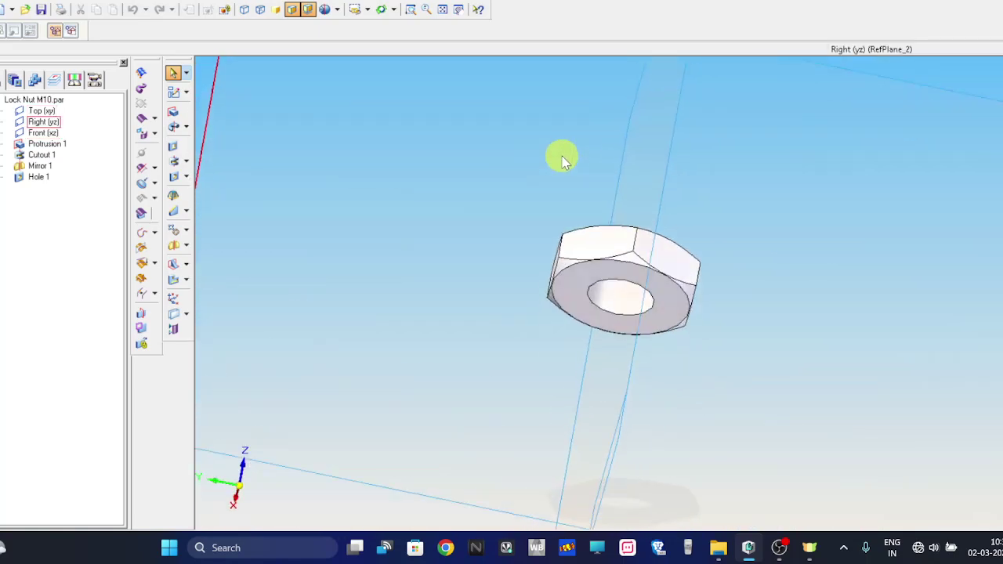
pyautogui.hotkey('ctrl', 'f')
pyautogui.scroll(3, 552, 236)
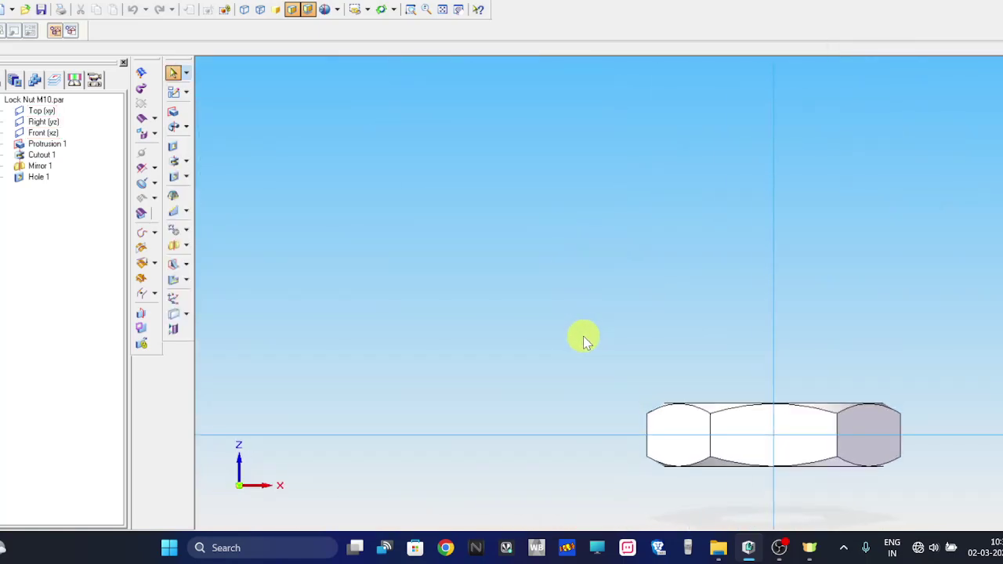
pyautogui.moveTo(611, 316); pyautogui.dragTo(613, 340, button='middle')
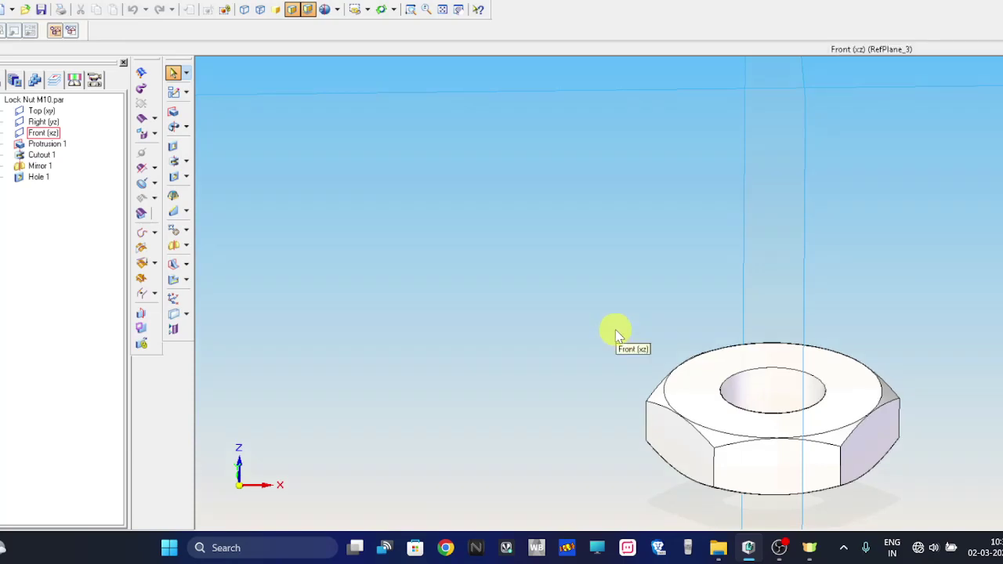